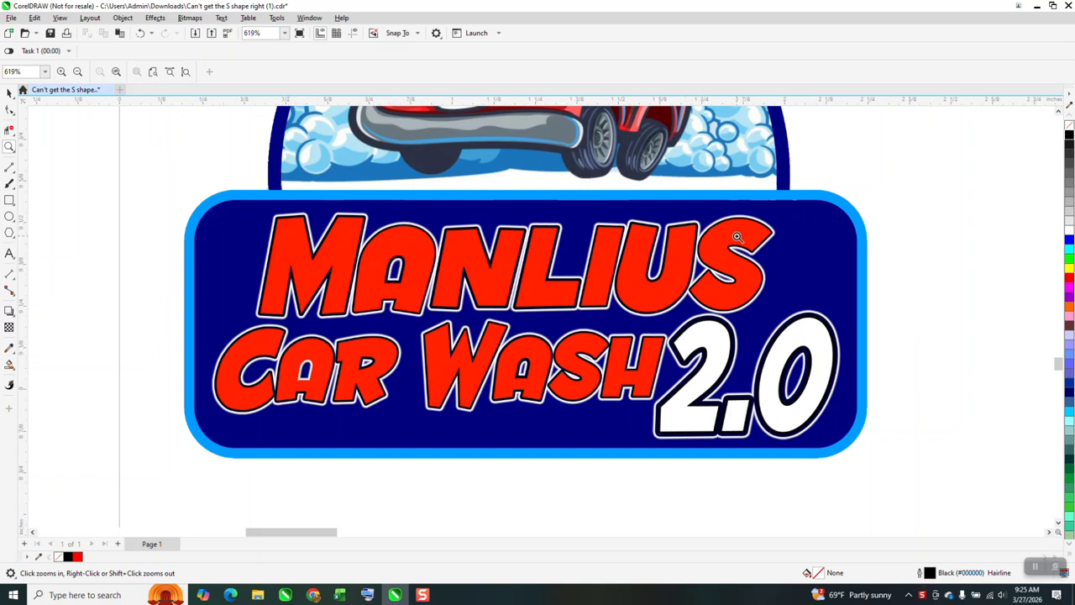
- Duplicate the full-colour car wash logo and place the copy 2 inches below the original
{"action": "scroll", "coordinate": [346, 250], "scroll_direction": "down", "scroll_amount": 5}
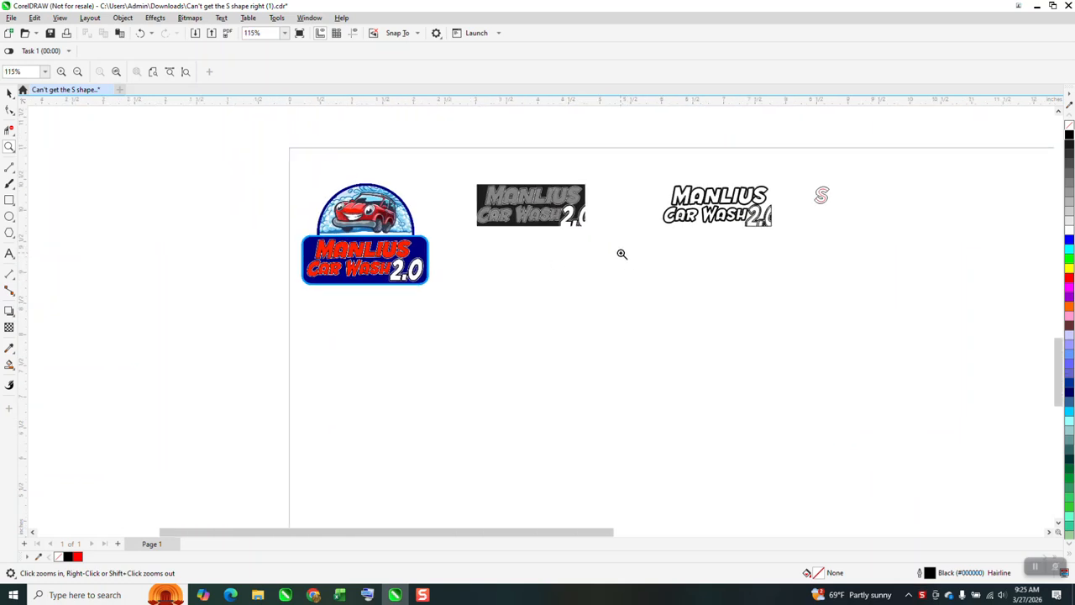
{"action": "left_click", "coordinate": [8, 95]}
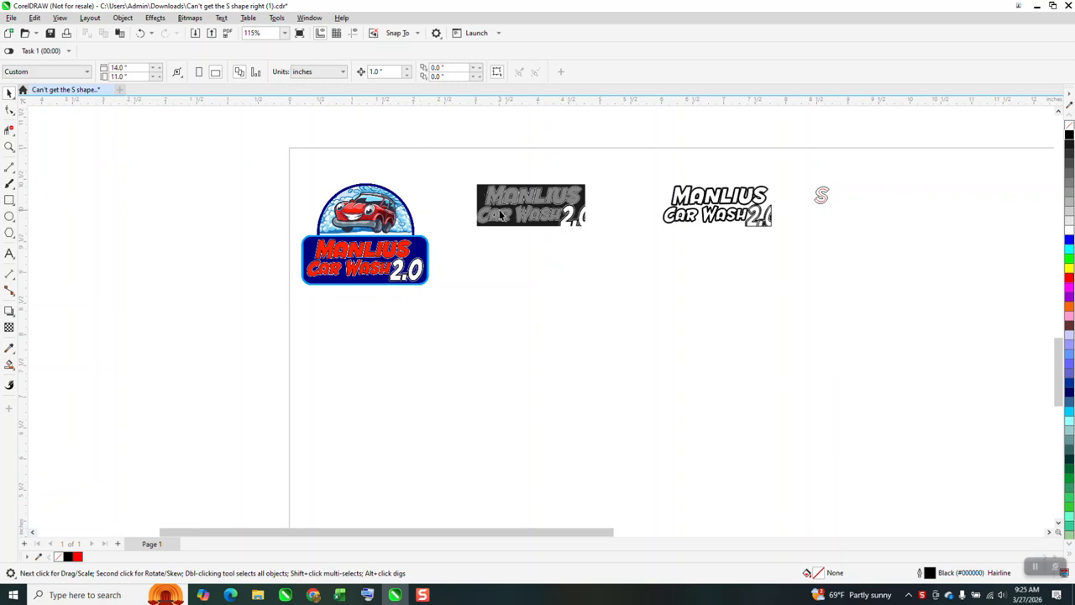
{"action": "mouse_move", "coordinate": [297, 174]}
{"action": "left_mouse_down"}
{"action": "mouse_move", "coordinate": [437, 291]}
{"action": "mouse_move", "coordinate": [298, 169]}
{"action": "mouse_move", "coordinate": [303, 176]}
{"action": "left_mouse_up"}
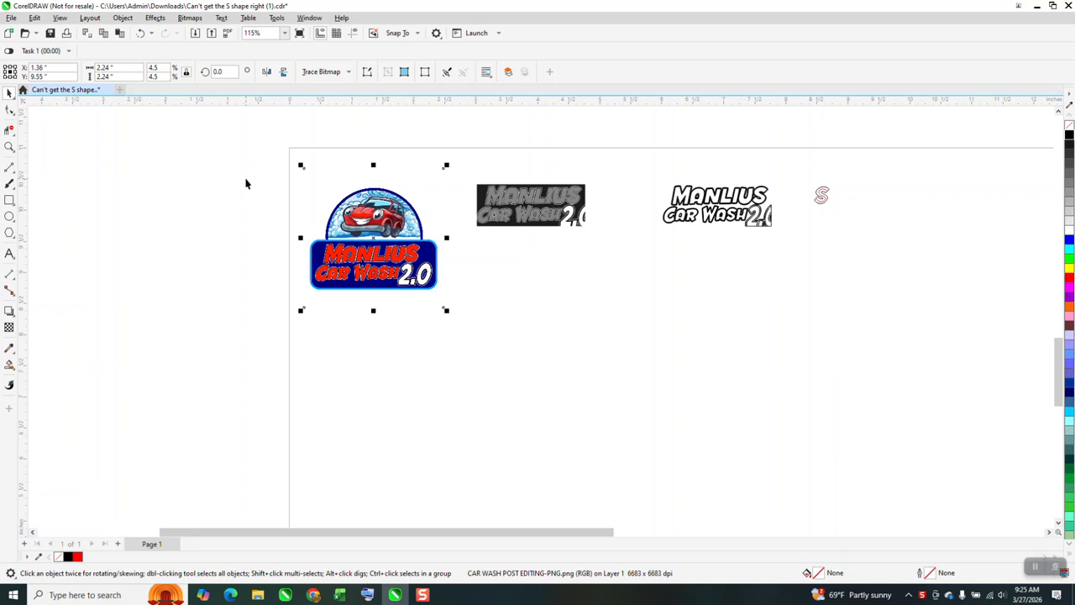
{"action": "key", "text": "plus"}
{"action": "key", "text": "Down"}
{"action": "key", "text": "Down"}
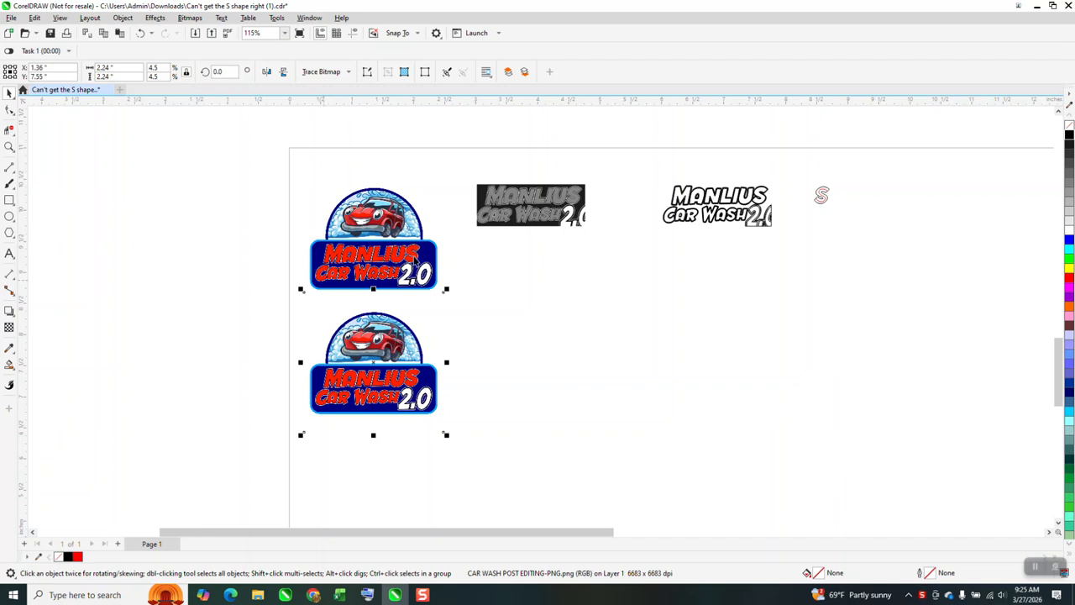
- Try to crop around the upper logo's lettering with an area about 1.74 by 0.69 inches
{"action": "left_click", "coordinate": [9, 147]}
{"action": "left_click_drag", "start_coordinate": [282, 178], "coordinate": [503, 313]}
{"action": "left_click", "coordinate": [10, 93]}
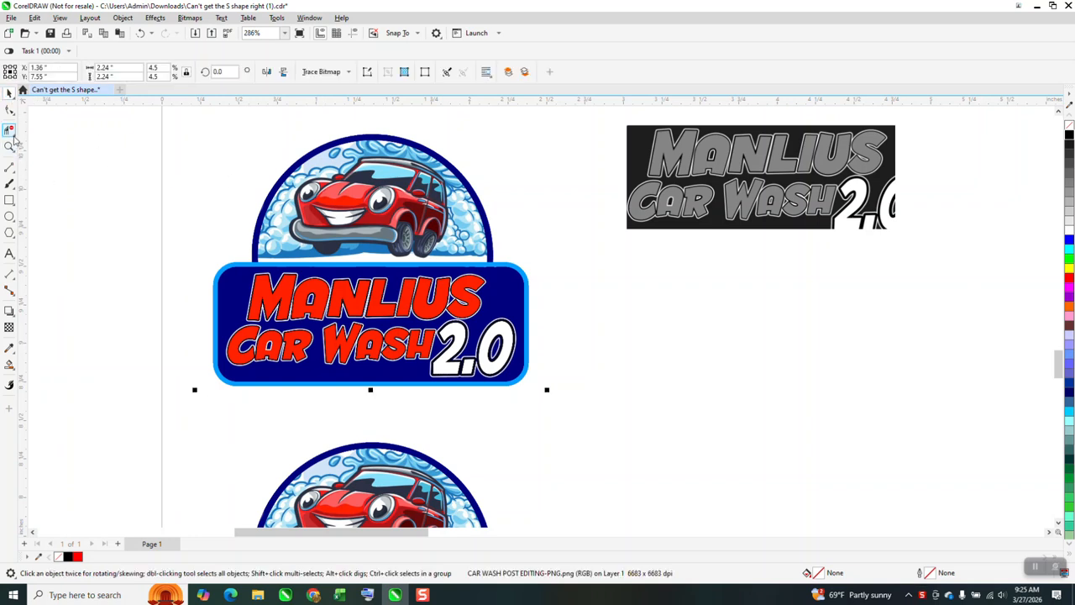
{"action": "left_click", "coordinate": [11, 131]}
{"action": "left_click", "coordinate": [39, 131]}
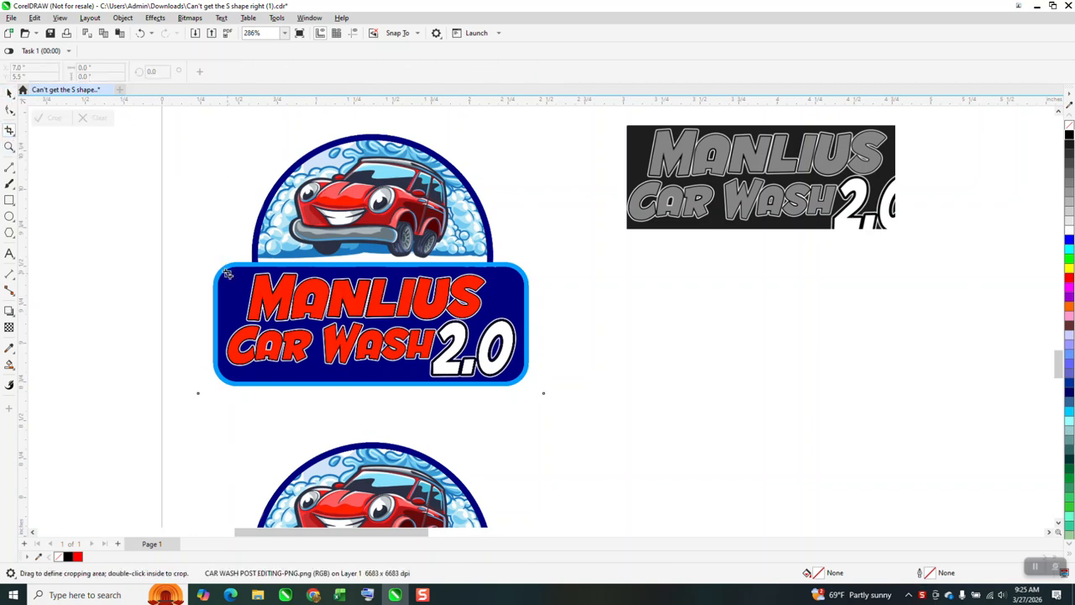
{"action": "left_click_drag", "start_coordinate": [227, 272], "coordinate": [493, 374]}
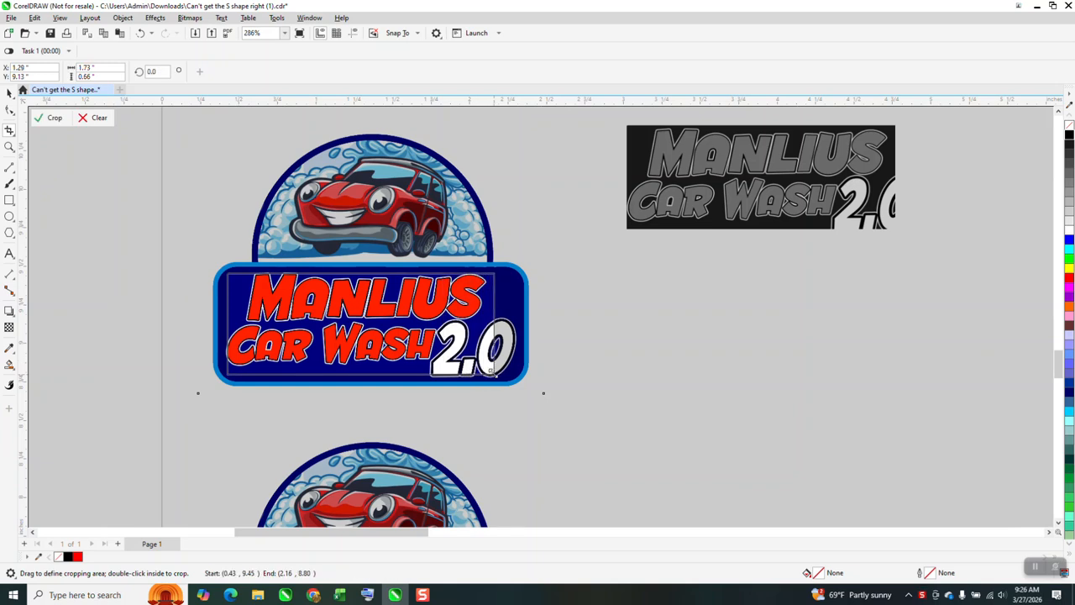
{"action": "left_click_drag", "start_coordinate": [227, 322], "coordinate": [225, 323]}
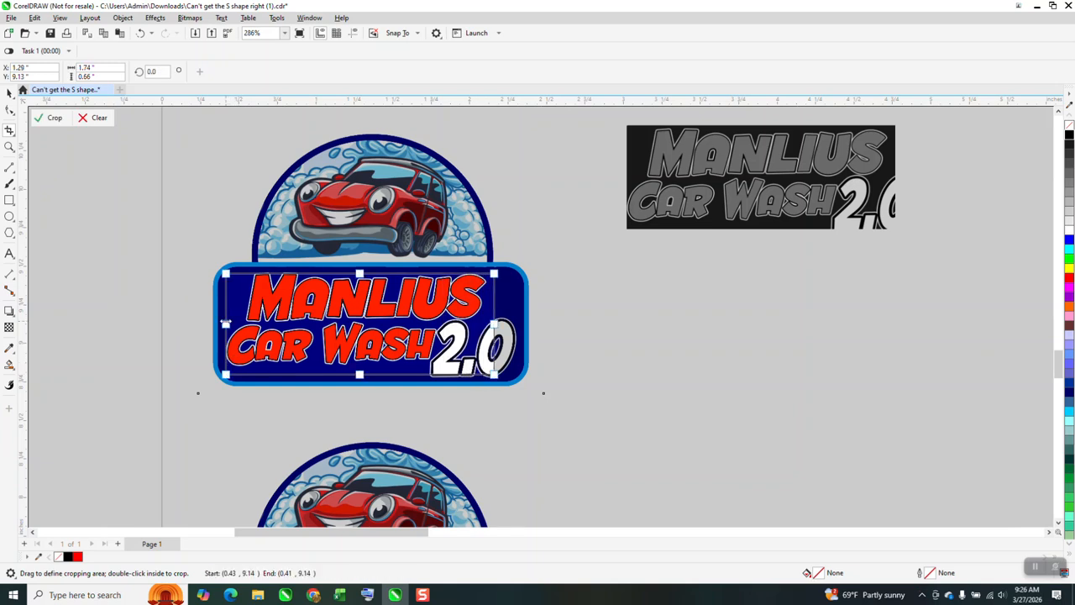
{"action": "left_click_drag", "start_coordinate": [359, 273], "coordinate": [359, 268]}
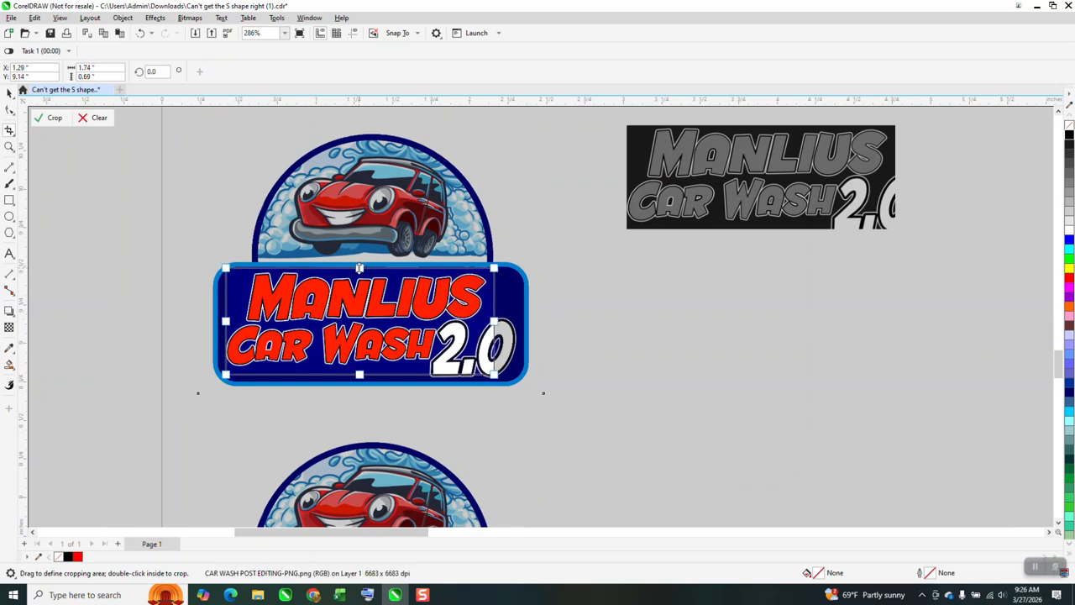
{"action": "left_click", "coordinate": [50, 117]}
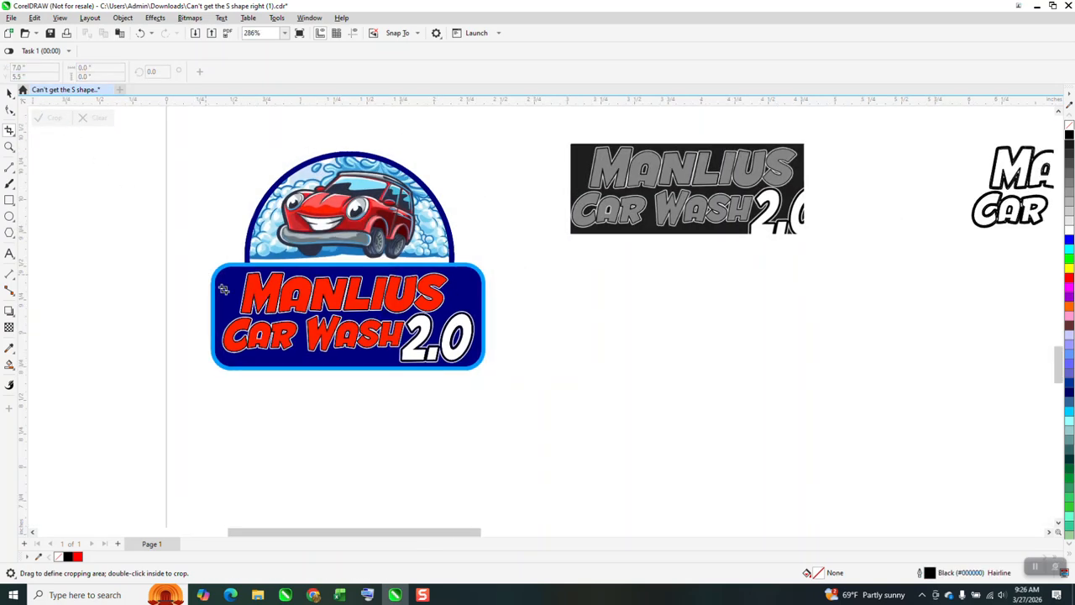
- Move the remaining logo down slightly, and undo both that move and the crop
{"action": "scroll", "coordinate": [192, 258], "scroll_direction": "down", "scroll_amount": 2}
{"action": "scroll", "coordinate": [192, 259], "scroll_direction": "down", "scroll_amount": 8}
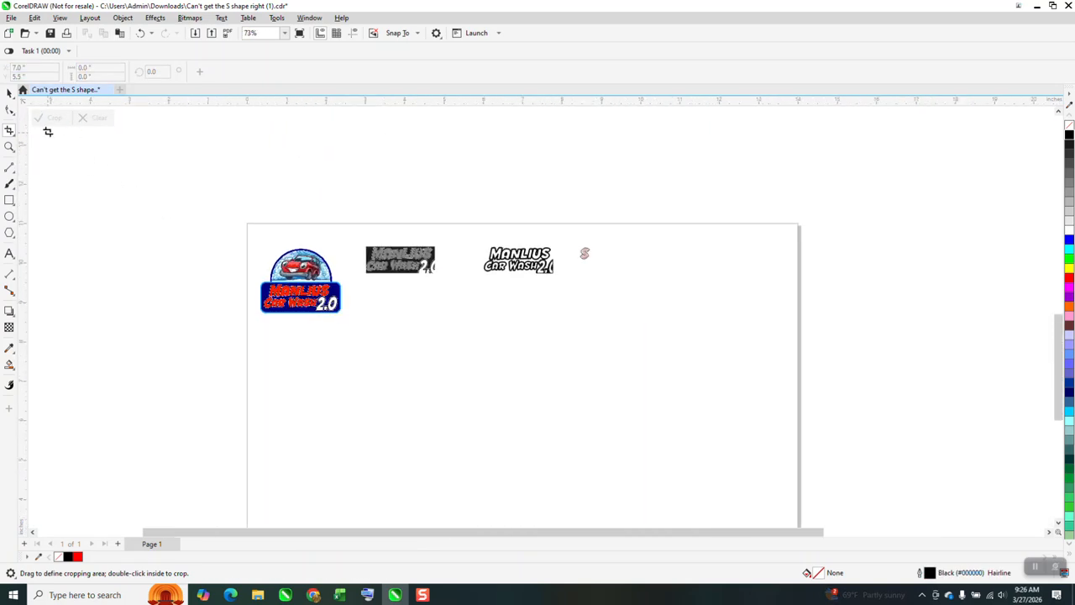
{"action": "left_click", "coordinate": [9, 93]}
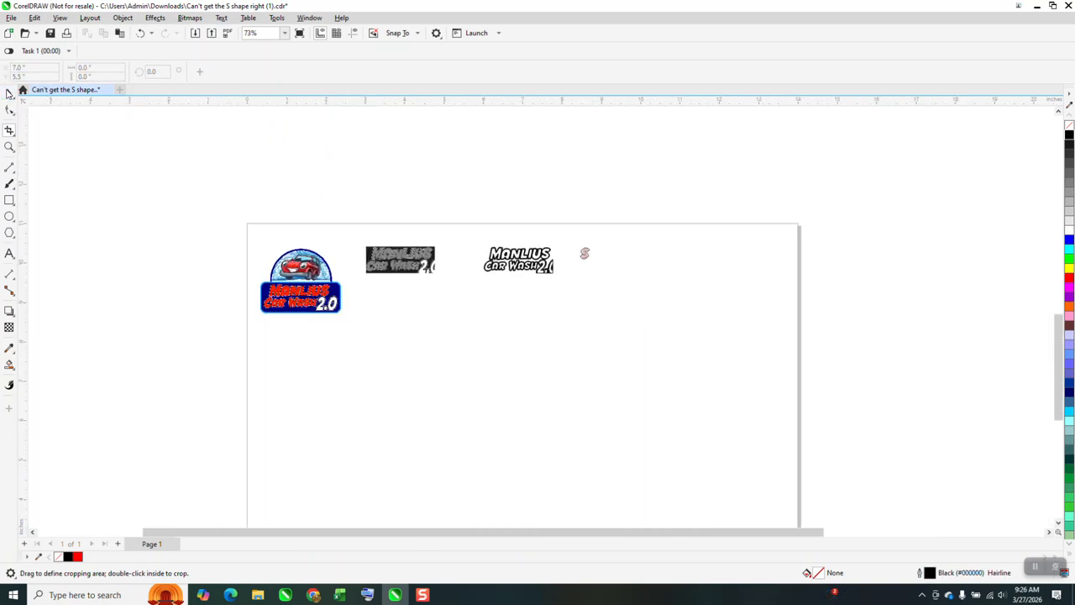
{"action": "left_click", "coordinate": [310, 303]}
{"action": "left_click_drag", "start_coordinate": [310, 302], "coordinate": [328, 349]}
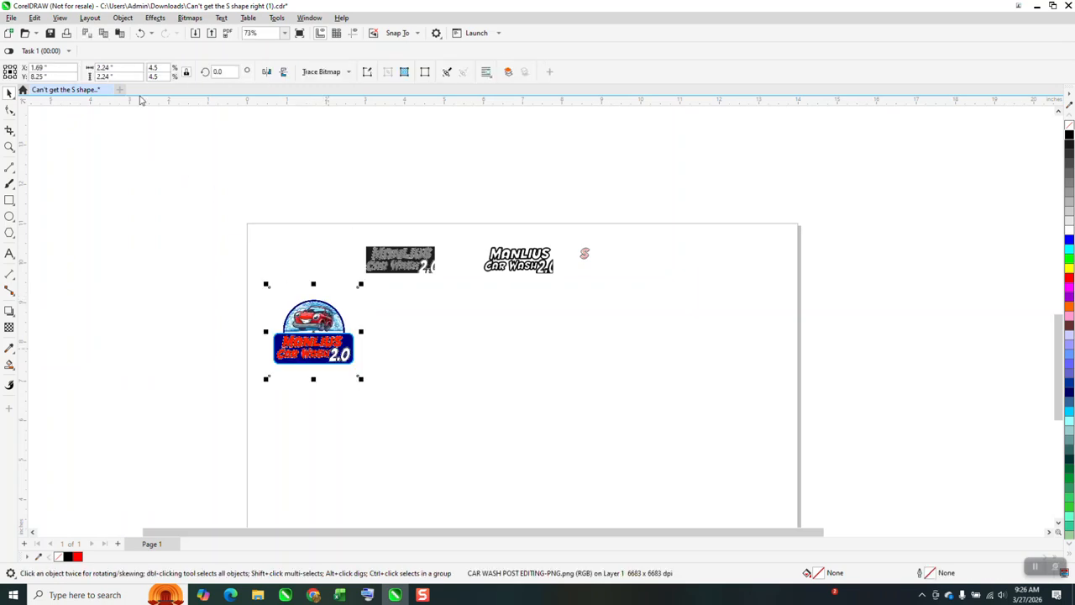
{"action": "left_click", "coordinate": [141, 33]}
{"action": "left_click", "coordinate": [142, 33]}
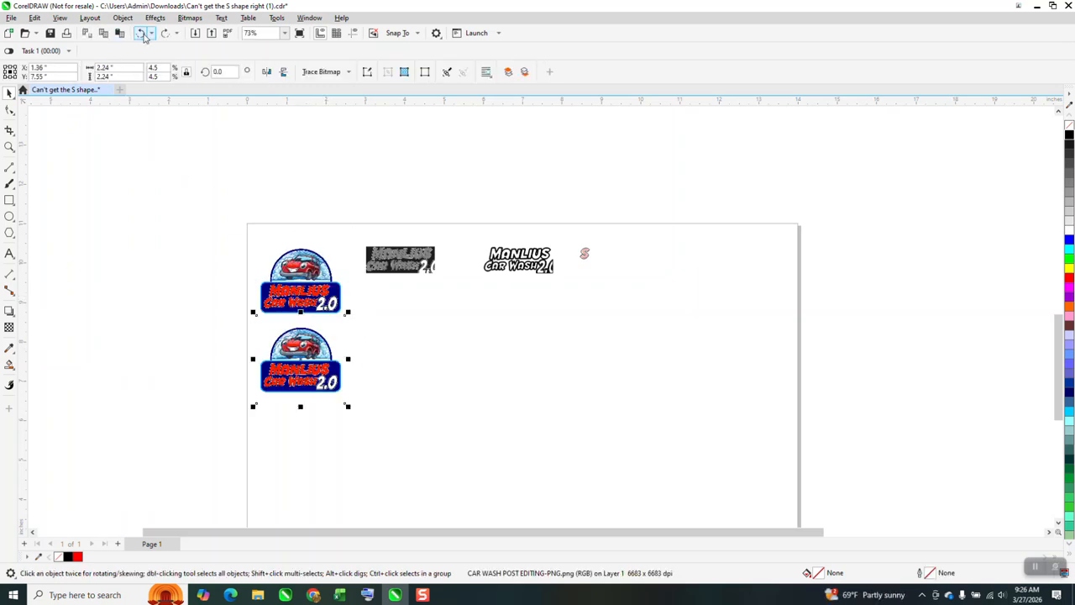
{"action": "left_click", "coordinate": [9, 147]}
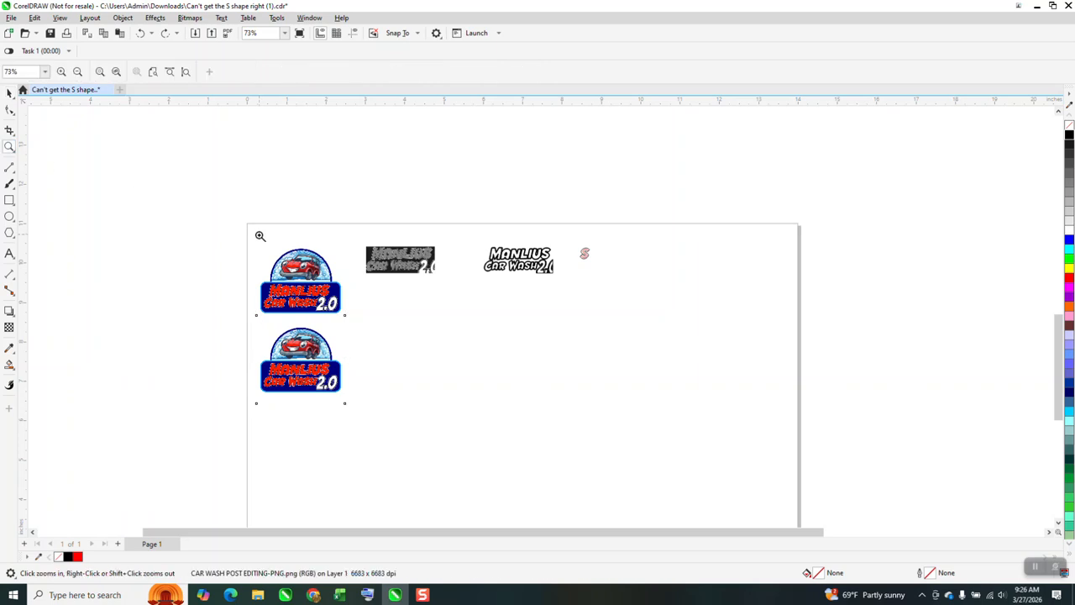
{"action": "left_click_drag", "start_coordinate": [259, 235], "coordinate": [434, 350]}
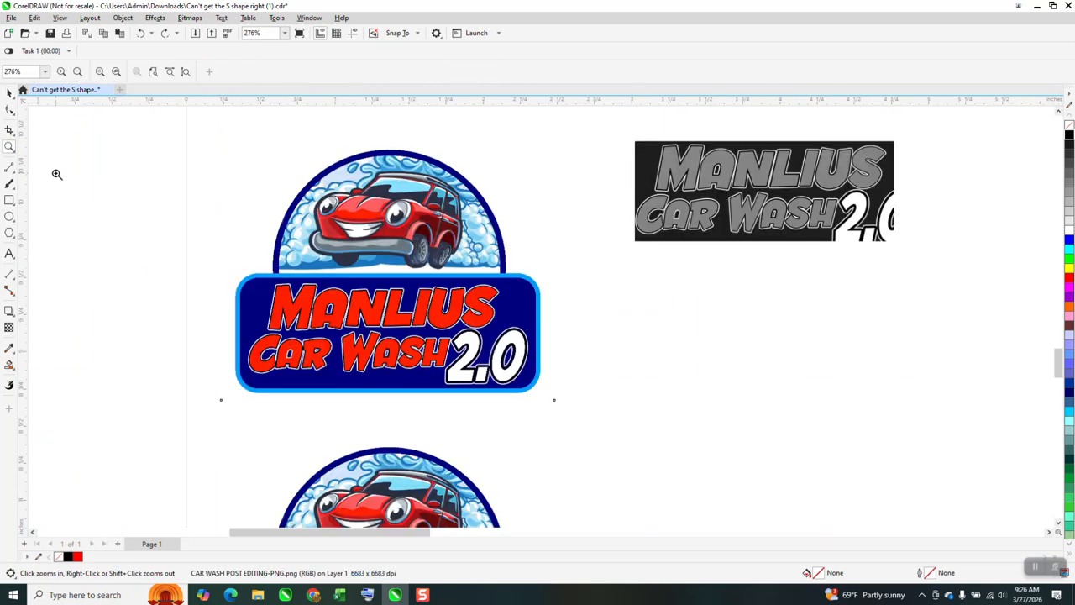
{"action": "left_click", "coordinate": [9, 130]}
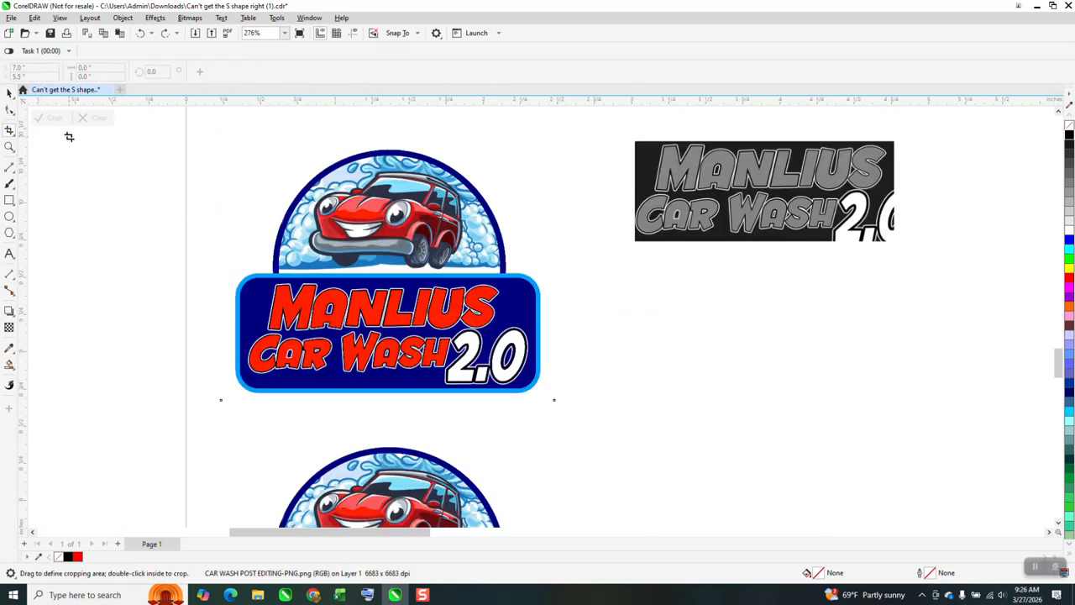
{"action": "left_click", "coordinate": [9, 93]}
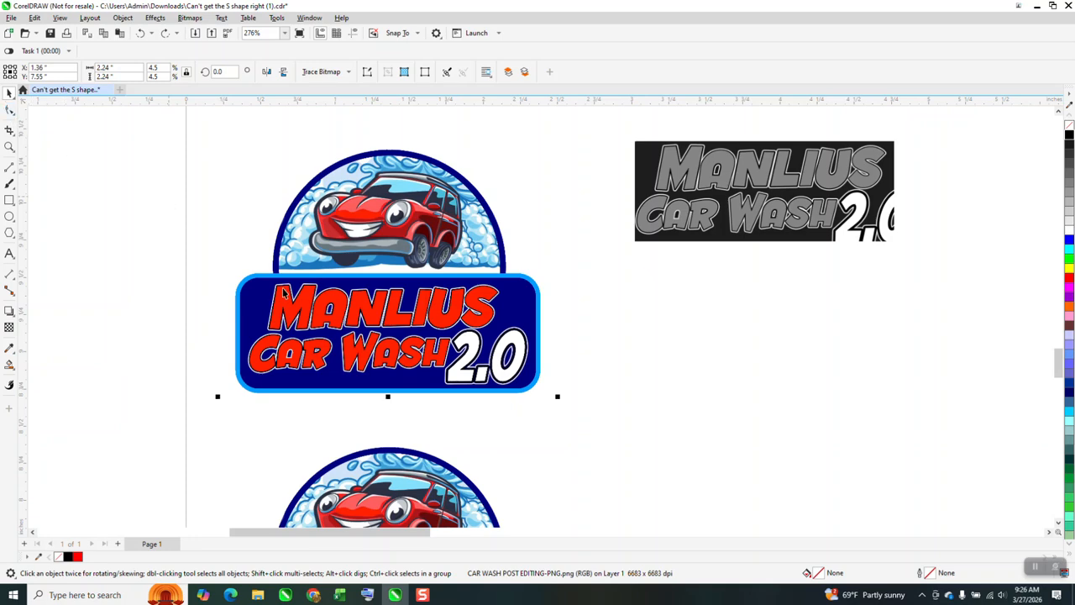
{"action": "scroll", "coordinate": [355, 340], "scroll_direction": "down", "scroll_amount": 4}
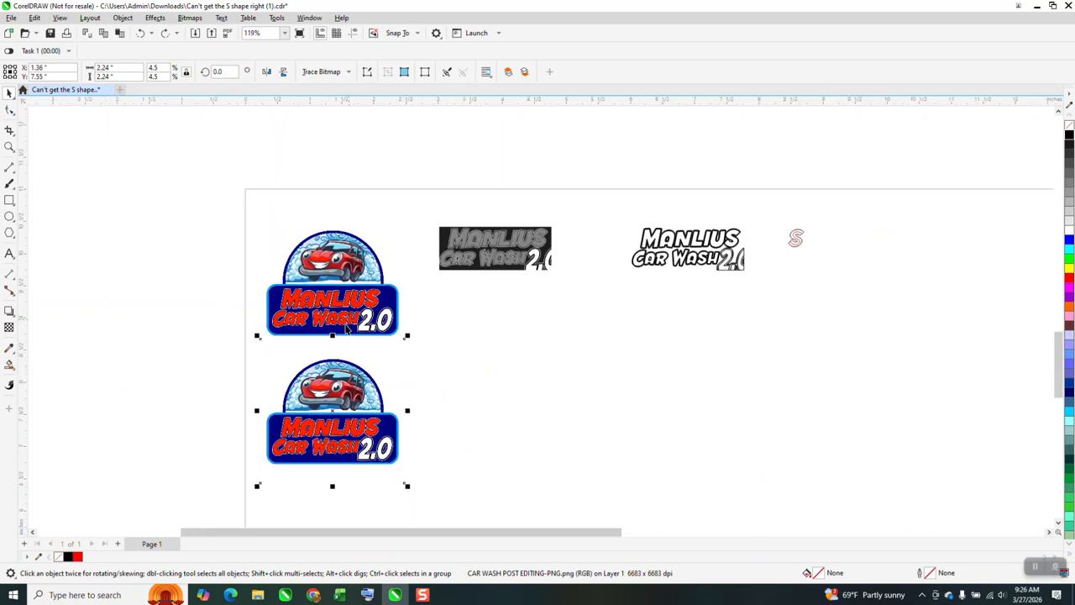
{"action": "scroll", "coordinate": [339, 329], "scroll_direction": "down", "scroll_amount": 2}
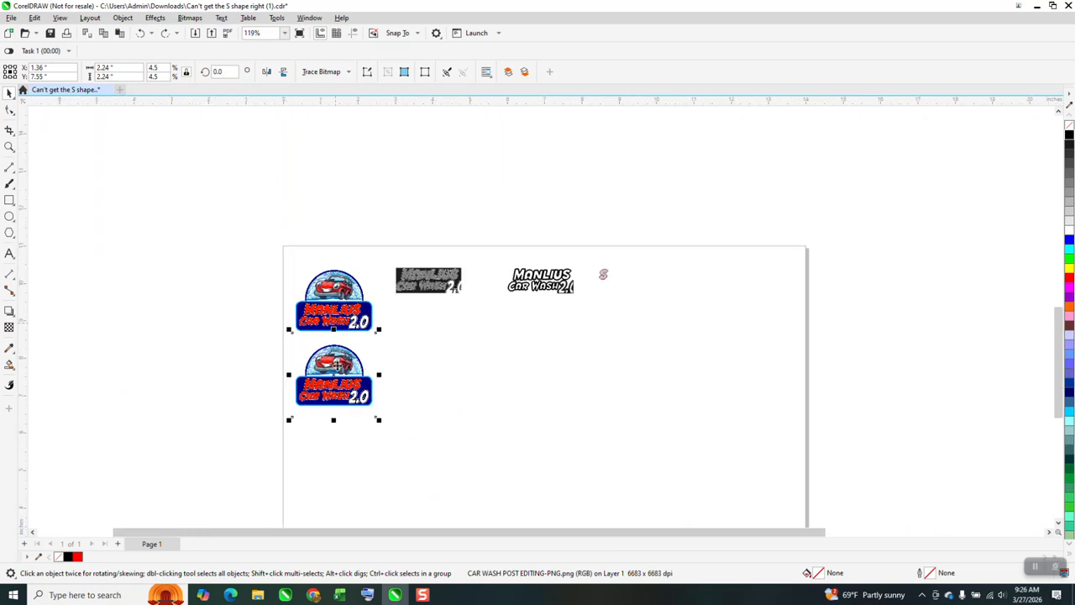
- Crop the lower logo copy to its lettering, an area about 1.79 by 0.7 inches
{"action": "left_click", "coordinate": [9, 147]}
{"action": "left_click_drag", "start_coordinate": [240, 295], "coordinate": [448, 439]}
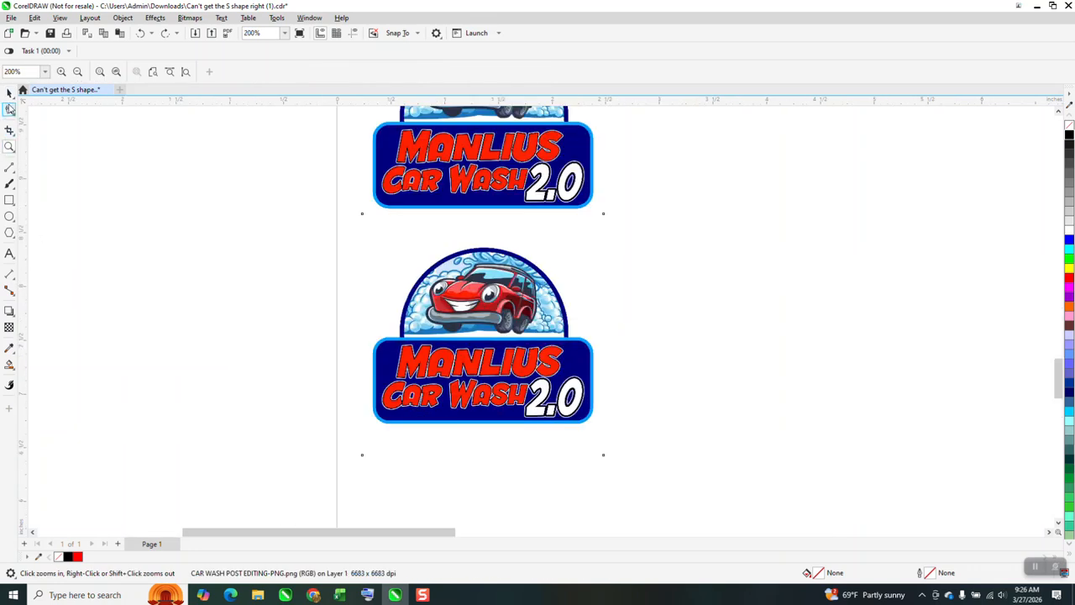
{"action": "key", "text": "space"}
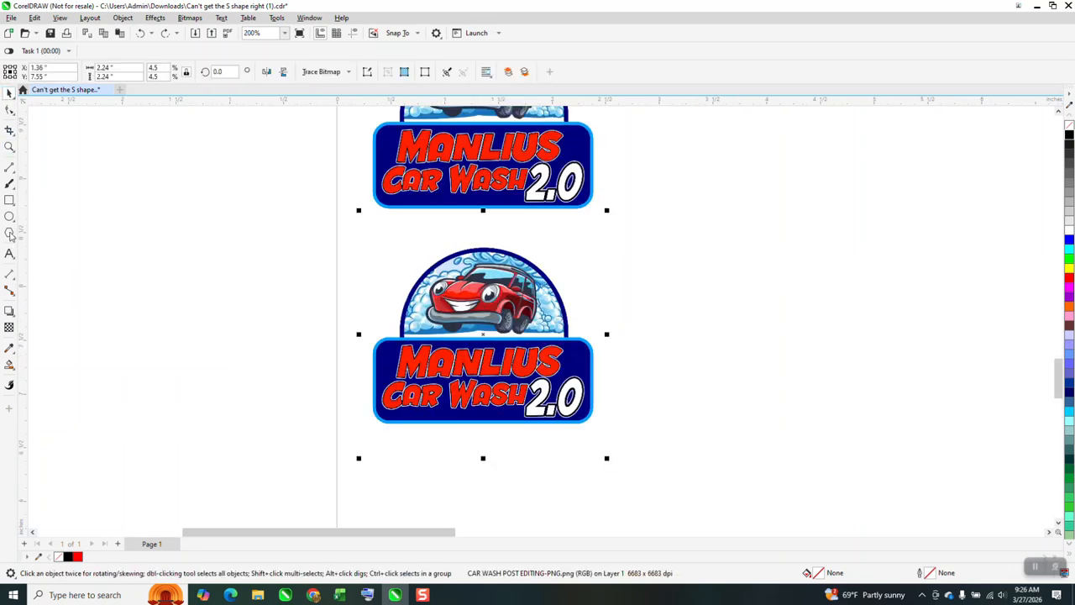
{"action": "left_click", "coordinate": [12, 136]}
{"action": "left_click", "coordinate": [36, 130]}
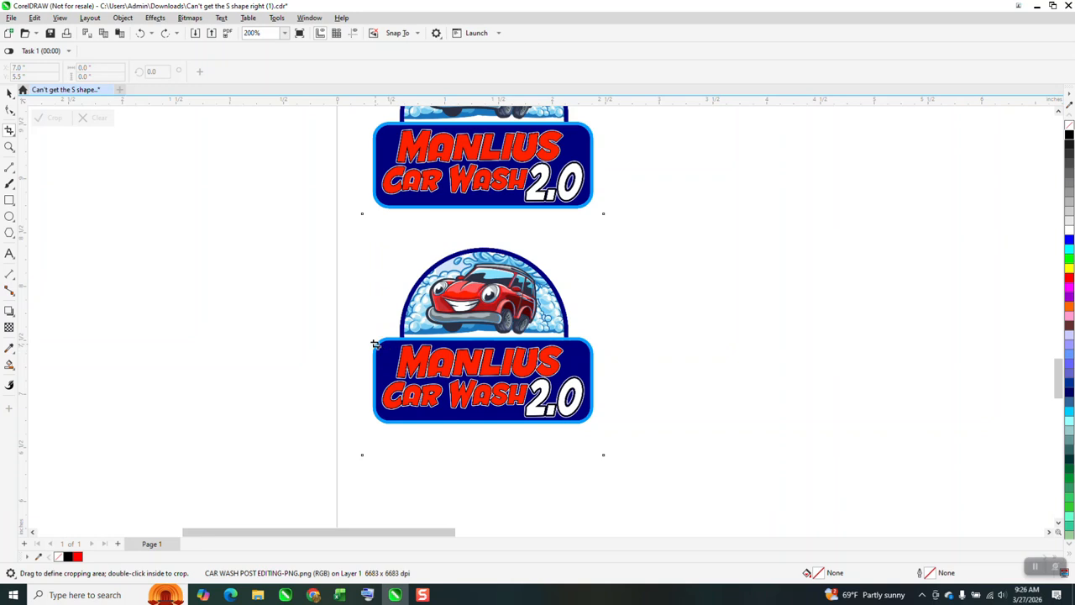
{"action": "left_click_drag", "start_coordinate": [382, 342], "coordinate": [569, 417]}
{"action": "left_click_drag", "start_coordinate": [382, 380], "coordinate": [377, 380]}
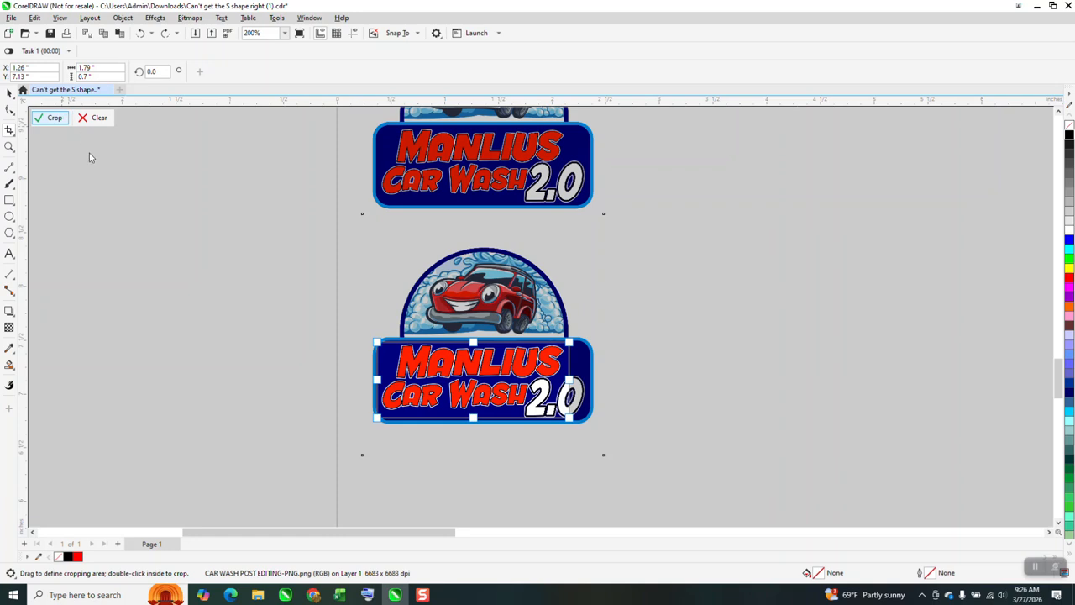
{"action": "scroll", "coordinate": [165, 250], "scroll_direction": "down", "scroll_amount": 2}
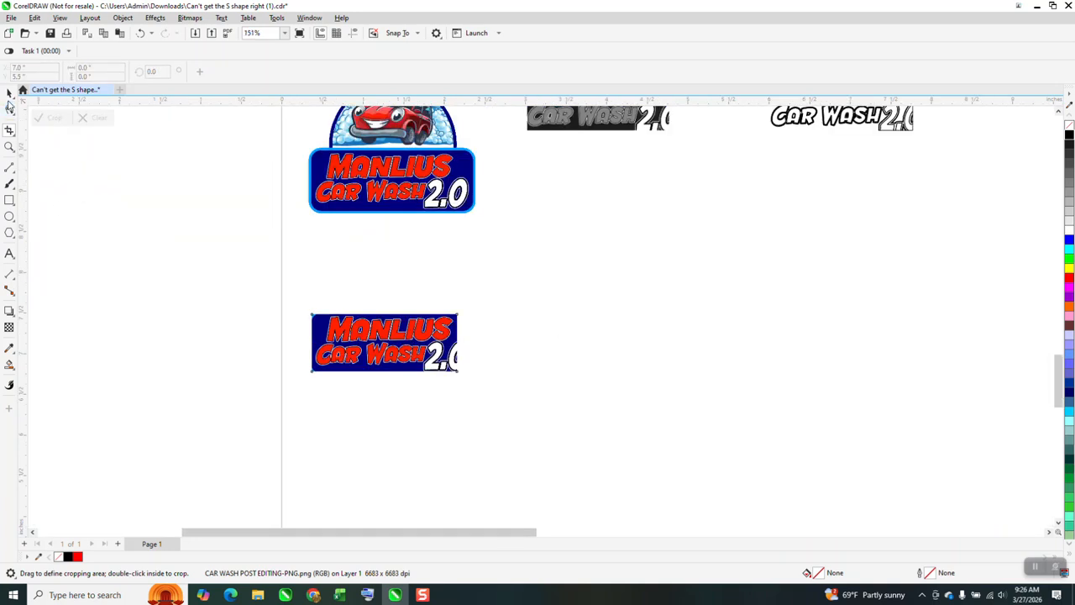
- Move the cropped lettering beneath the existing grayscale lettering and convert it to a 300 dpi grayscale bitmap
{"action": "left_click", "coordinate": [9, 93]}
{"action": "left_click_drag", "start_coordinate": [367, 336], "coordinate": [575, 175]}
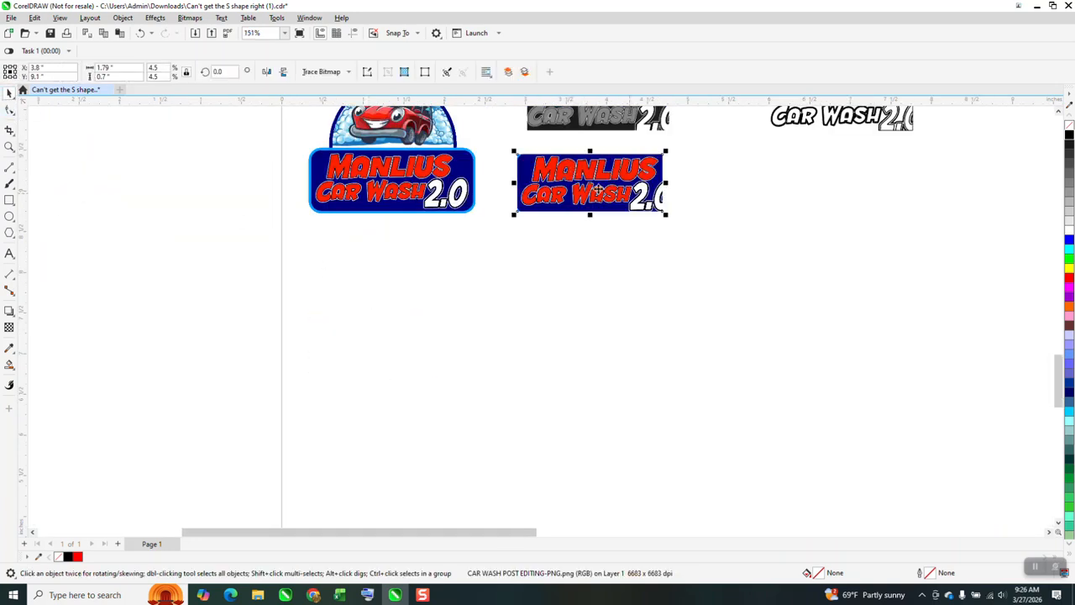
{"action": "left_click", "coordinate": [190, 18]}
{"action": "left_click", "coordinate": [210, 35]}
{"action": "left_click", "coordinate": [555, 359]}
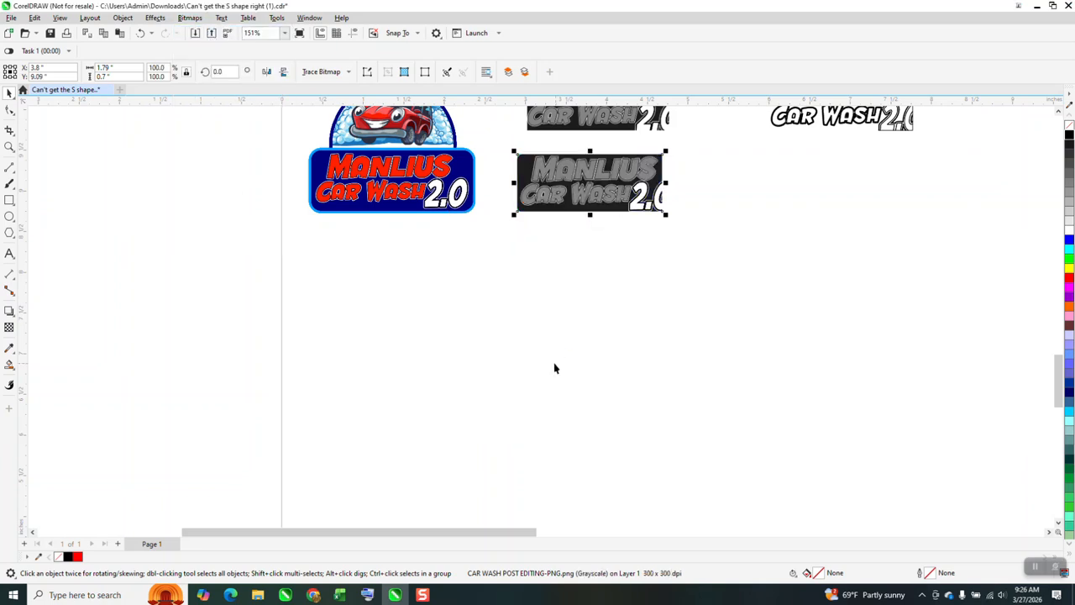
- Outline-trace the new grayscale bitmap as Clipart and move the traced group about 3 inches to the right of it
{"action": "left_click", "coordinate": [350, 73]}
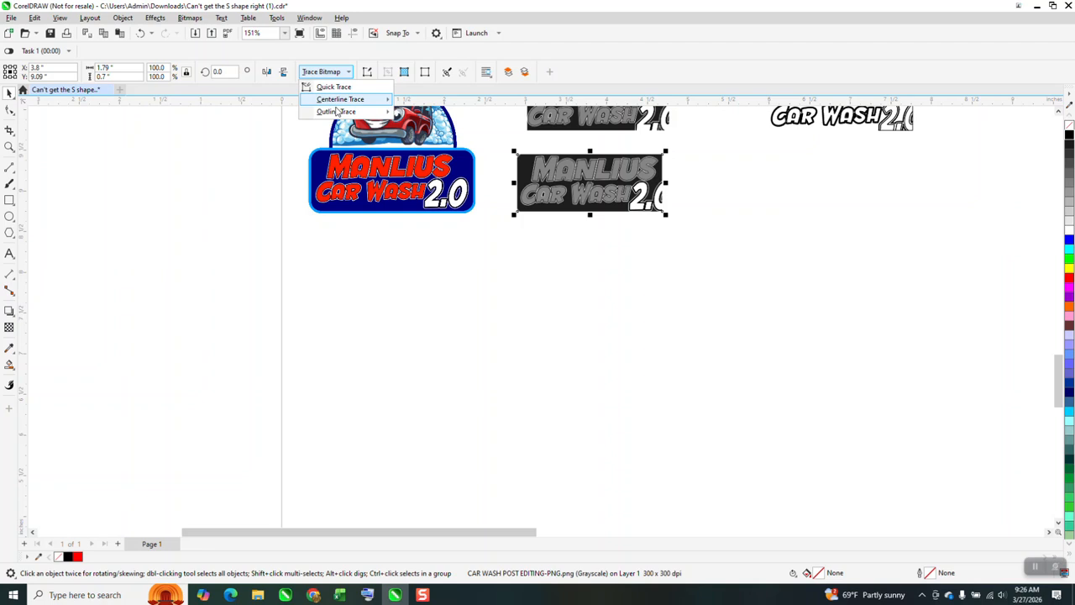
{"action": "mouse_move", "coordinate": [336, 115]}
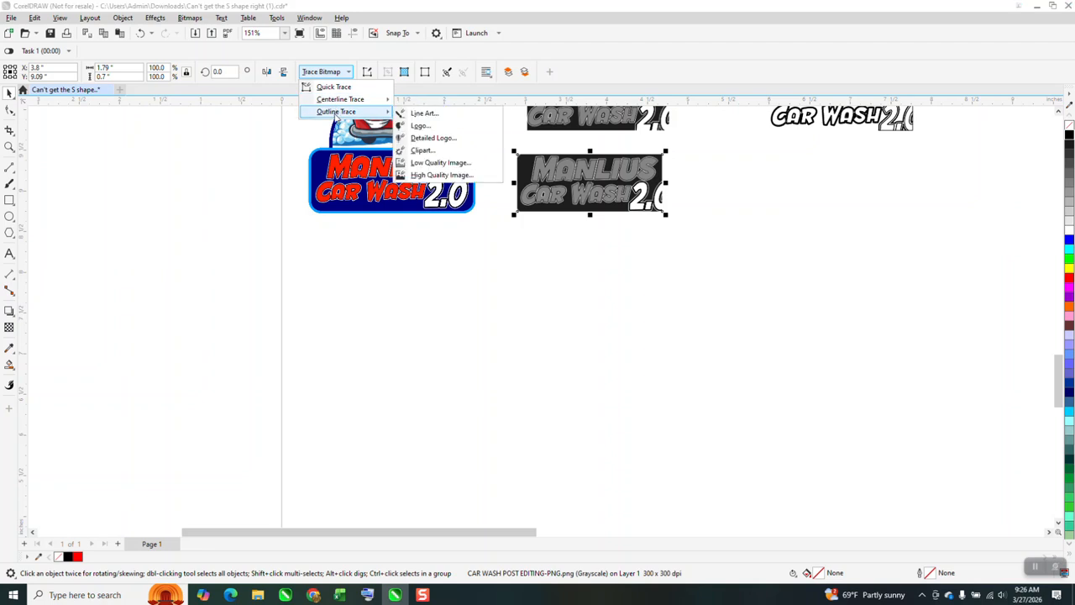
{"action": "left_click", "coordinate": [422, 149]}
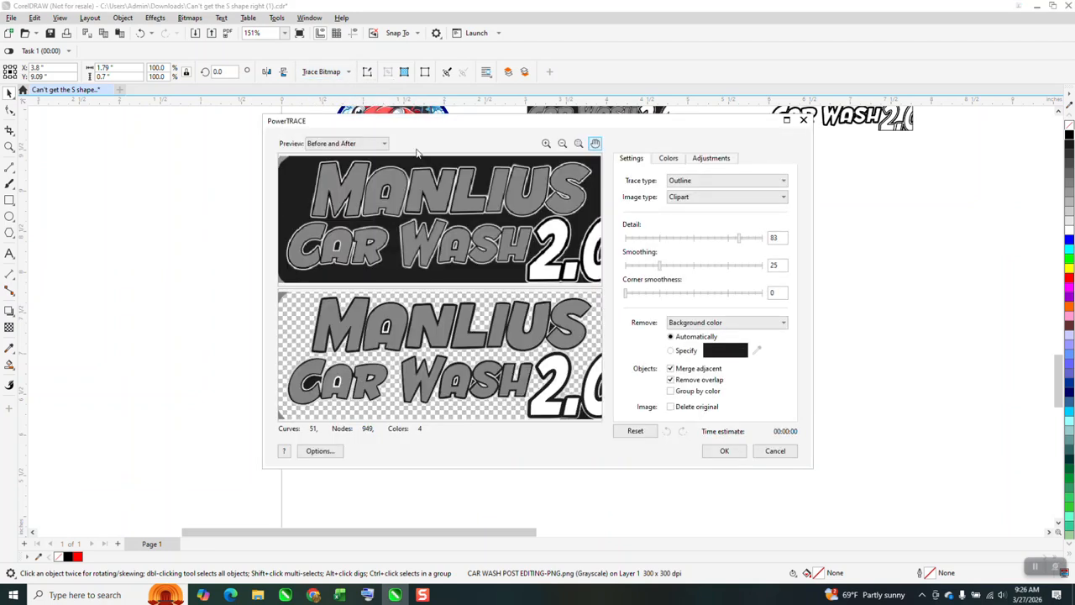
{"action": "left_click", "coordinate": [724, 451]}
{"action": "key", "text": "Right"}
{"action": "key", "text": "Right"}
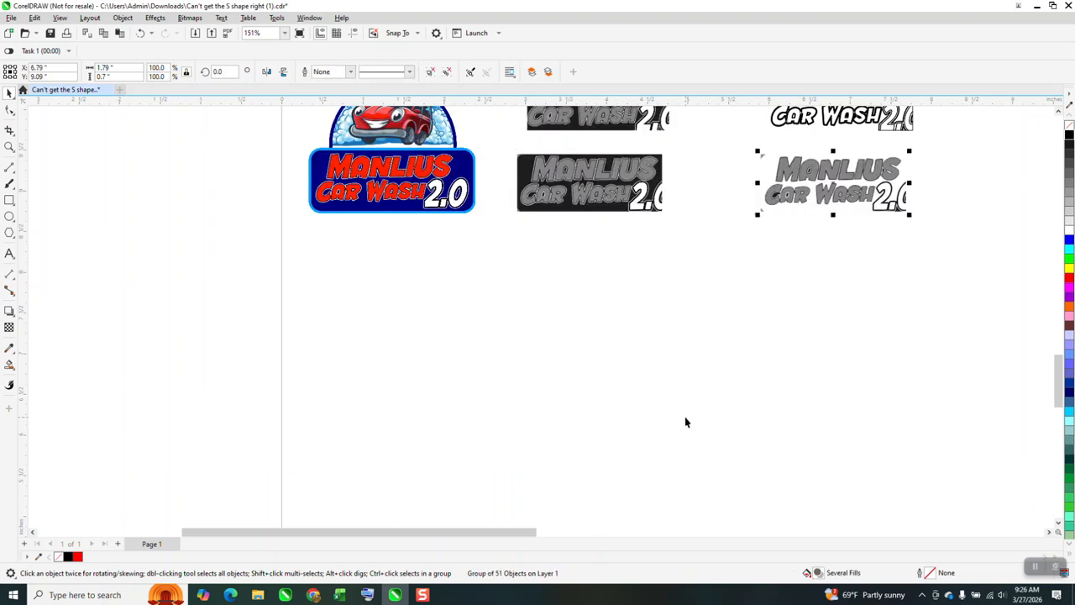
- Examine the traced lettering up close, especially the shape of the S in MANLIUS
{"action": "left_click", "coordinate": [9, 146]}
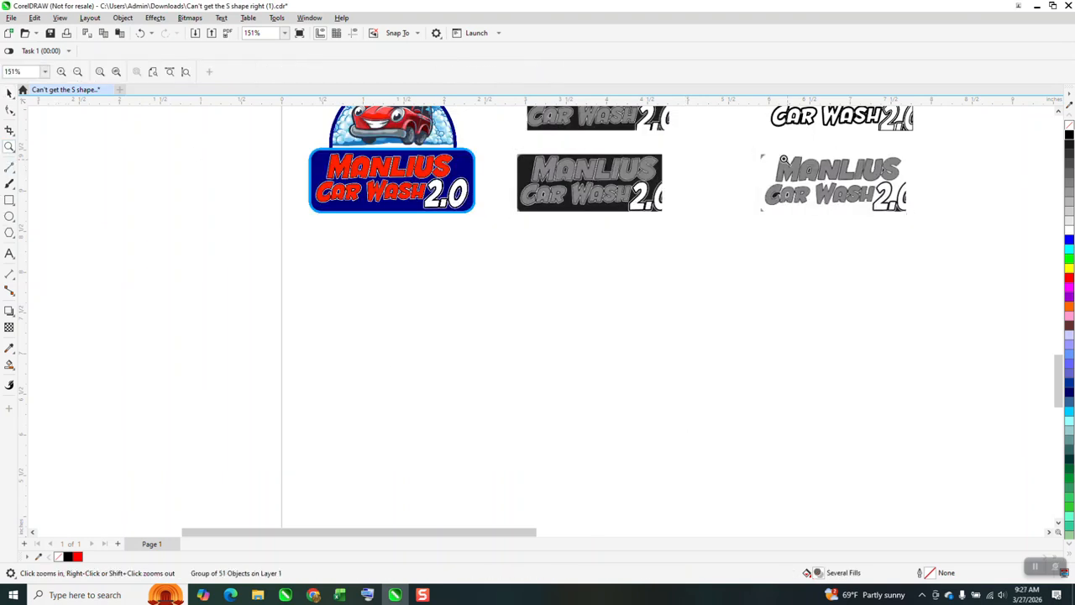
{"action": "left_click_drag", "start_coordinate": [918, 221], "coordinate": [764, 219]}
{"action": "left_click", "coordinate": [848, 276]}
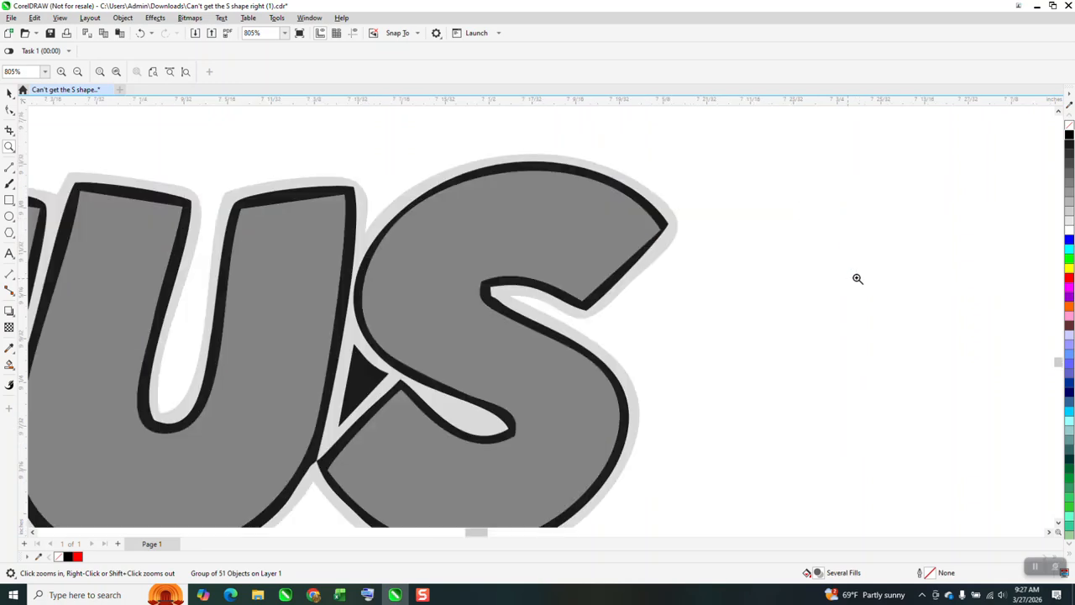
{"action": "right_click", "coordinate": [638, 250]}
{"action": "right_click", "coordinate": [632, 243]}
{"action": "right_click", "coordinate": [632, 243]}
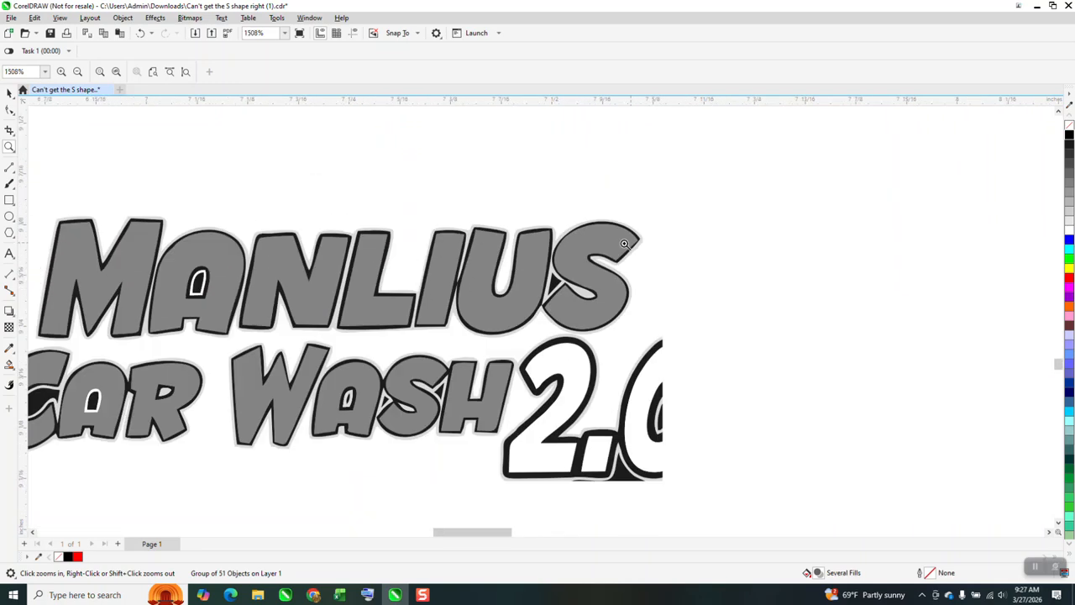
{"action": "right_click", "coordinate": [609, 244]}
{"action": "left_click", "coordinate": [10, 95]}
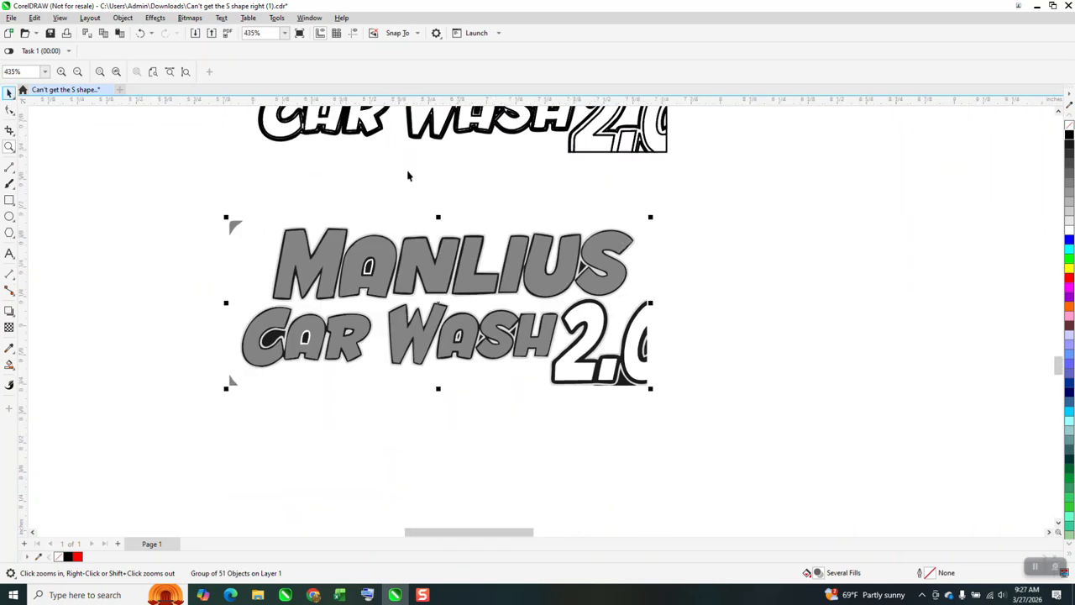
- Show the traced lettering group as unfilled black hairline outlines and Smart Fill the S of MANLIUS in black
{"action": "left_click", "coordinate": [1068, 128]}
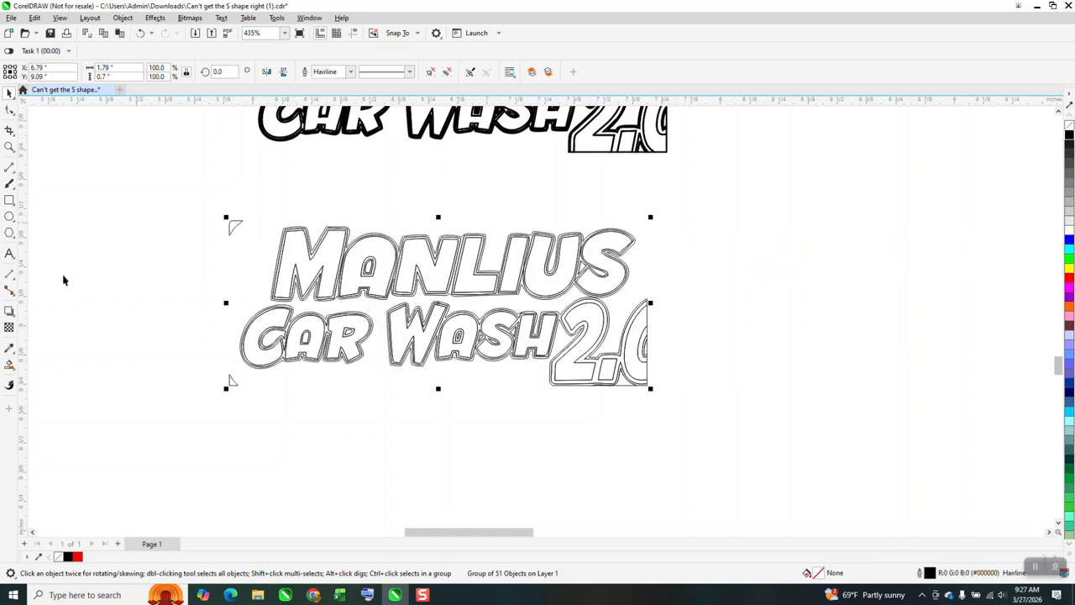
{"action": "left_click", "coordinate": [9, 364]}
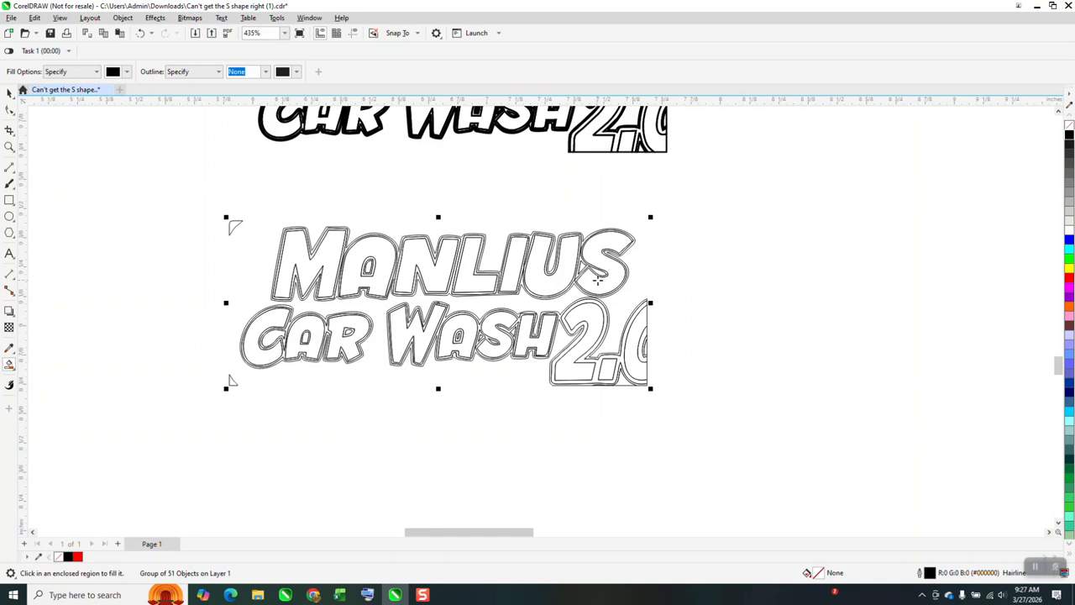
{"action": "left_click", "coordinate": [616, 238]}
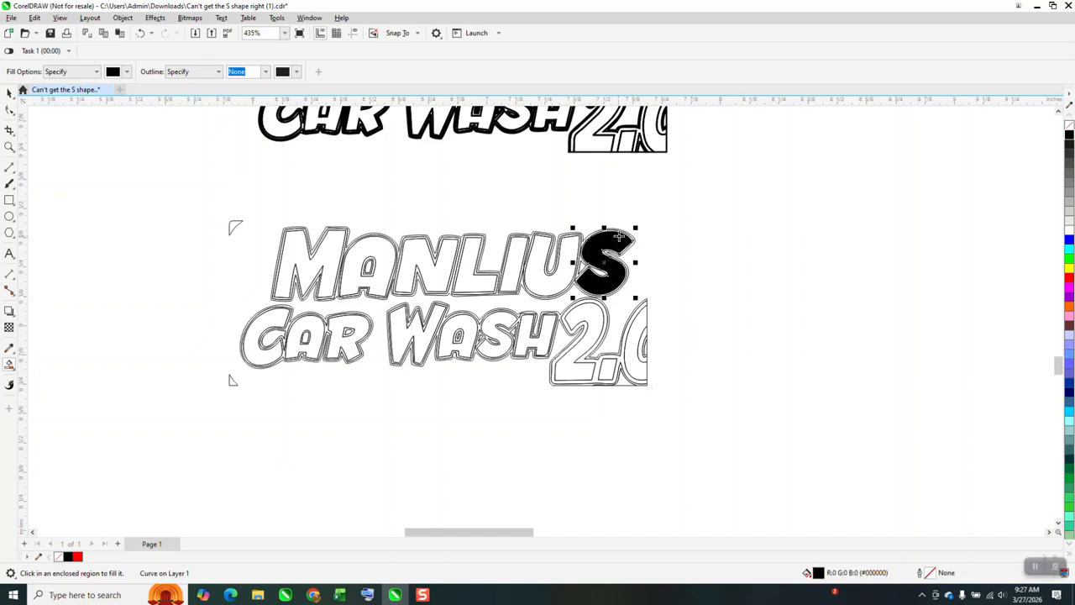
- Move the black S about 1 inch to the right of the lettering and give it no fill and a black outline
{"action": "key", "text": "Right"}
{"action": "scroll", "coordinate": [601, 245], "scroll_direction": "down", "scroll_amount": 1}
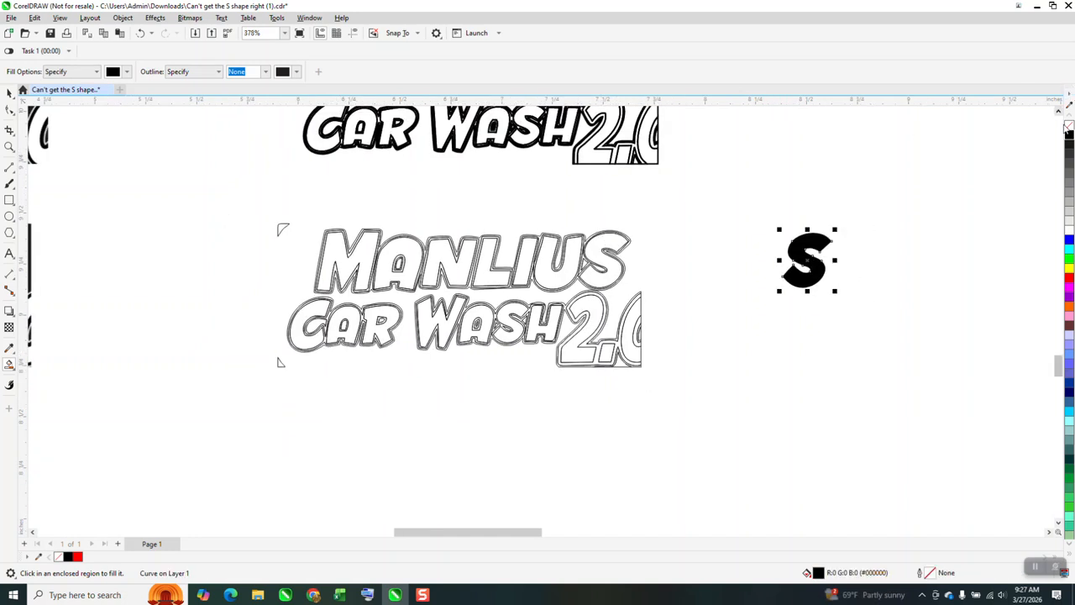
{"action": "left_click", "coordinate": [1068, 127]}
{"action": "right_click", "coordinate": [1069, 138]}
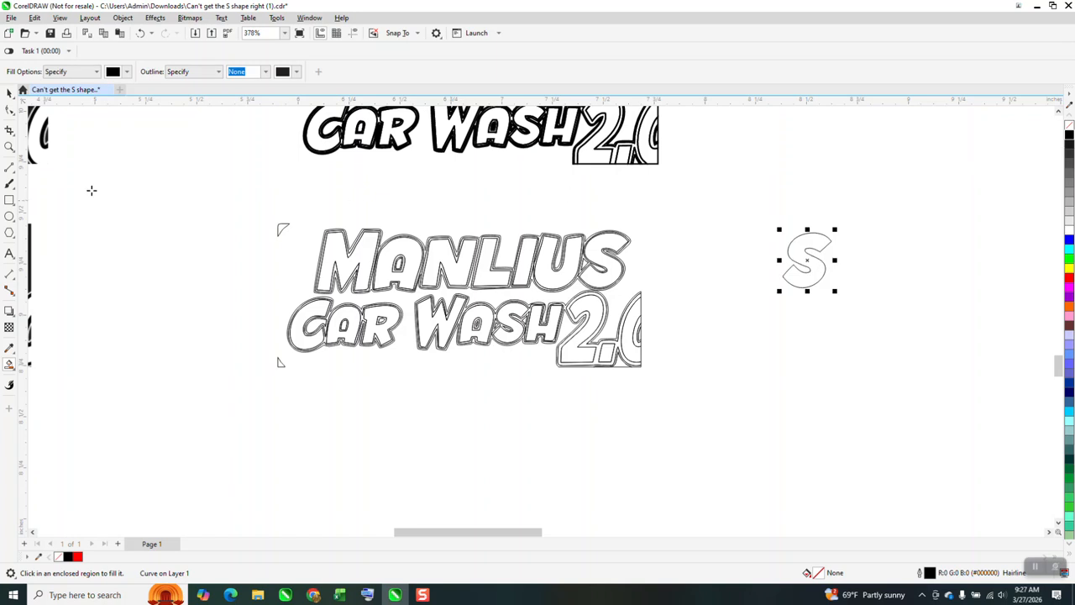
- Add nodes at the middle of the separated S's two slanted end edges, first the upper one and then the lower one
{"action": "left_click", "coordinate": [10, 147]}
{"action": "left_click_drag", "start_coordinate": [772, 217], "coordinate": [854, 320]}
{"action": "scroll", "coordinate": [604, 273], "scroll_direction": "up", "scroll_amount": 4}
{"action": "scroll", "coordinate": [599, 271], "scroll_direction": "down", "scroll_amount": 3}
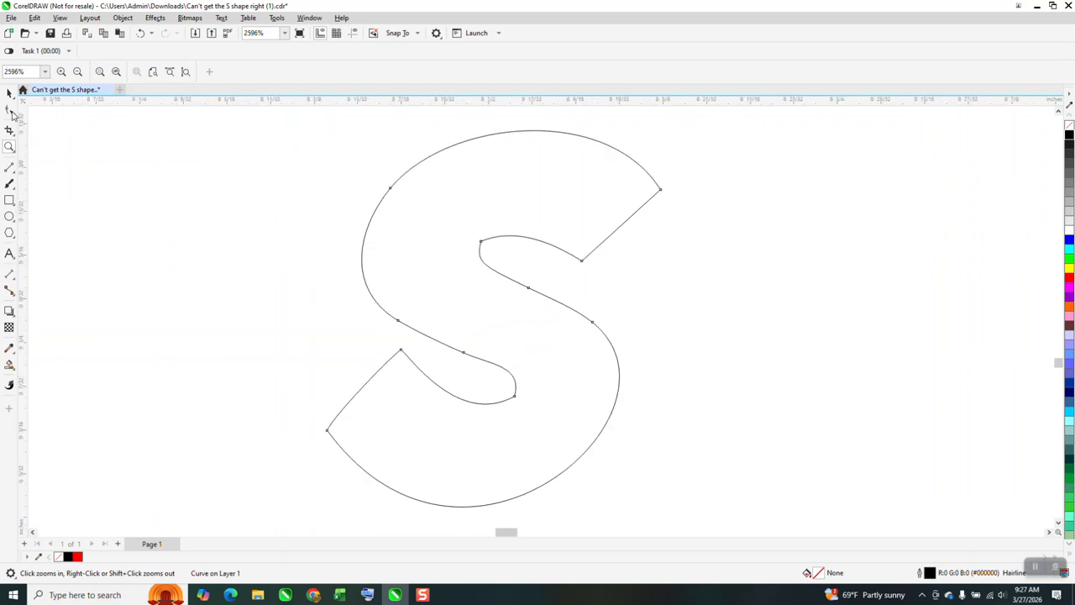
{"action": "left_click", "coordinate": [10, 111]}
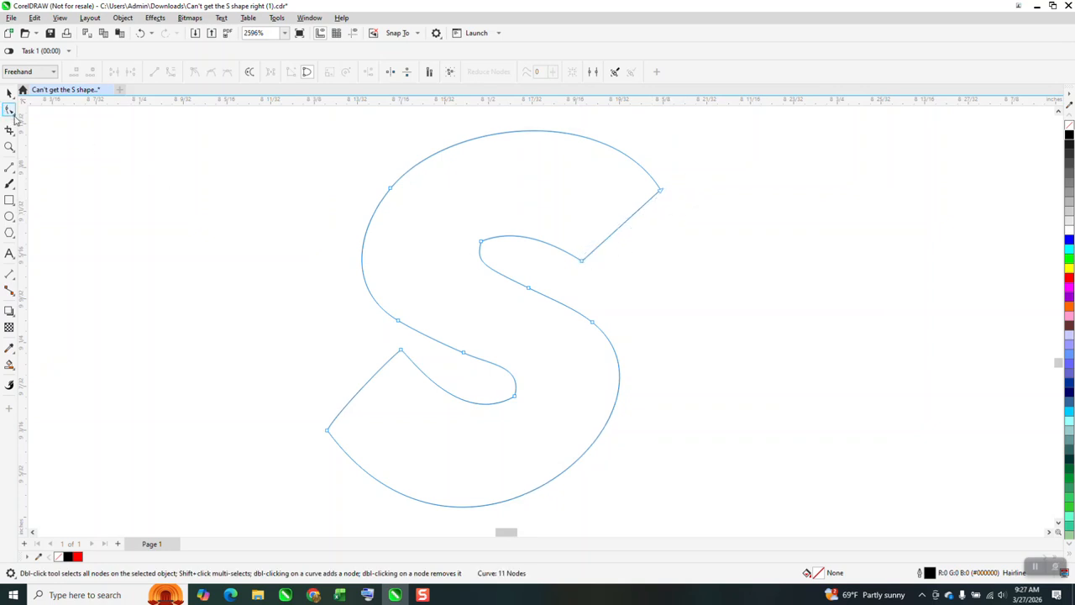
{"action": "left_click", "coordinate": [15, 116]}
{"action": "left_click", "coordinate": [32, 112]}
{"action": "mouse_move", "coordinate": [662, 184]}
{"action": "left_mouse_down"}
{"action": "mouse_move", "coordinate": [643, 247]}
{"action": "mouse_move", "coordinate": [568, 272]}
{"action": "mouse_move", "coordinate": [660, 180]}
{"action": "left_mouse_up"}
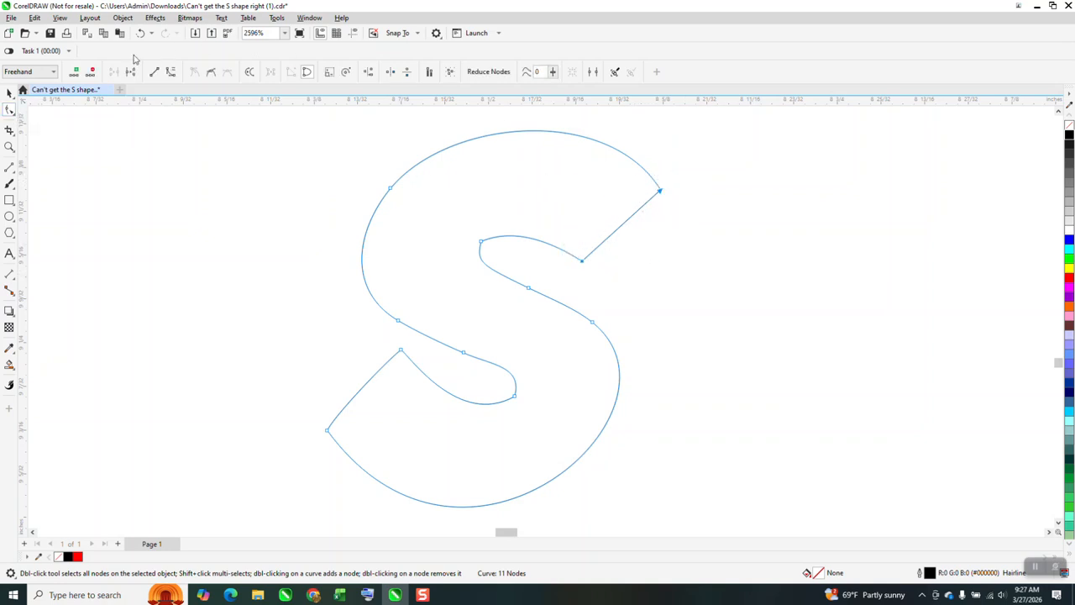
{"action": "left_click", "coordinate": [74, 72]}
{"action": "mouse_move", "coordinate": [406, 347]}
{"action": "left_mouse_down"}
{"action": "mouse_move", "coordinate": [336, 444]}
{"action": "mouse_move", "coordinate": [312, 408]}
{"action": "mouse_move", "coordinate": [389, 336]}
{"action": "mouse_move", "coordinate": [385, 428]}
{"action": "mouse_move", "coordinate": [308, 438]}
{"action": "mouse_move", "coordinate": [304, 411]}
{"action": "left_mouse_up"}
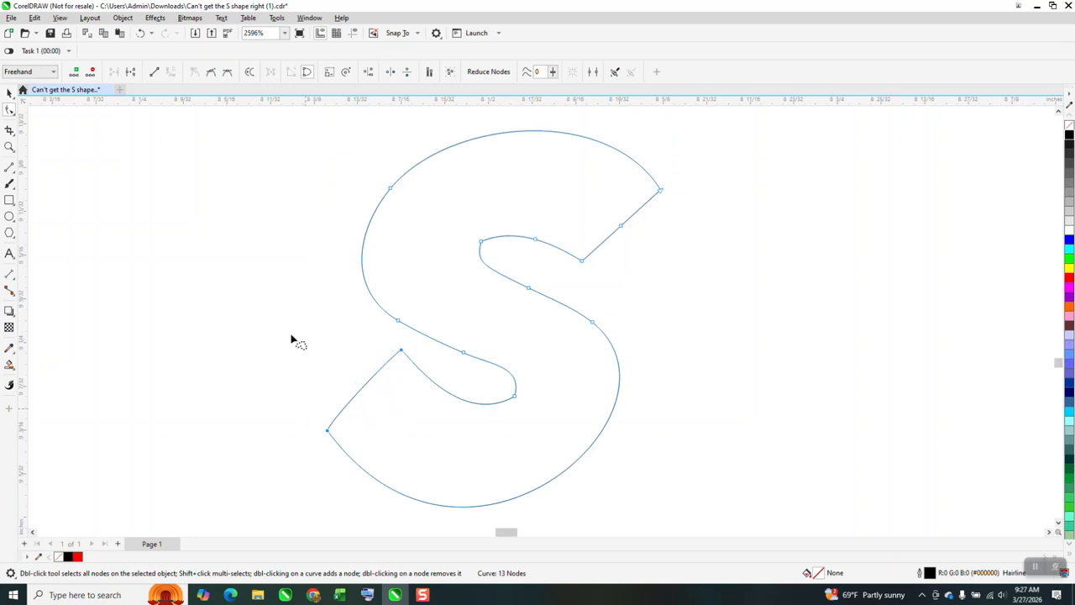
{"action": "left_click", "coordinate": [75, 73]}
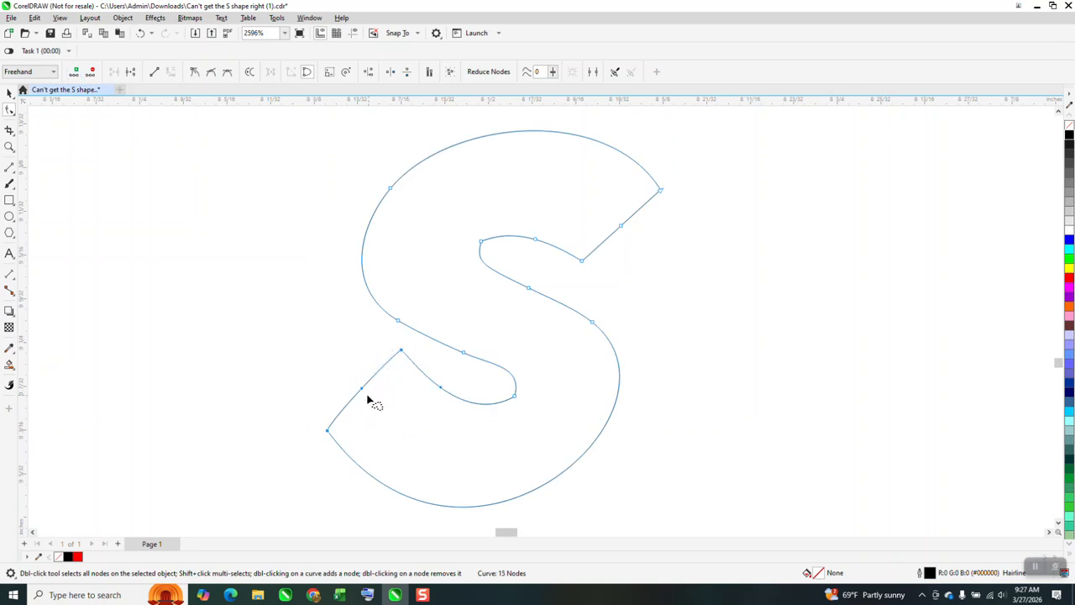
- Draw a freehand centreline through the S from the upper edge's middle node to the lower edge's middle node
{"action": "left_click", "coordinate": [13, 173]}
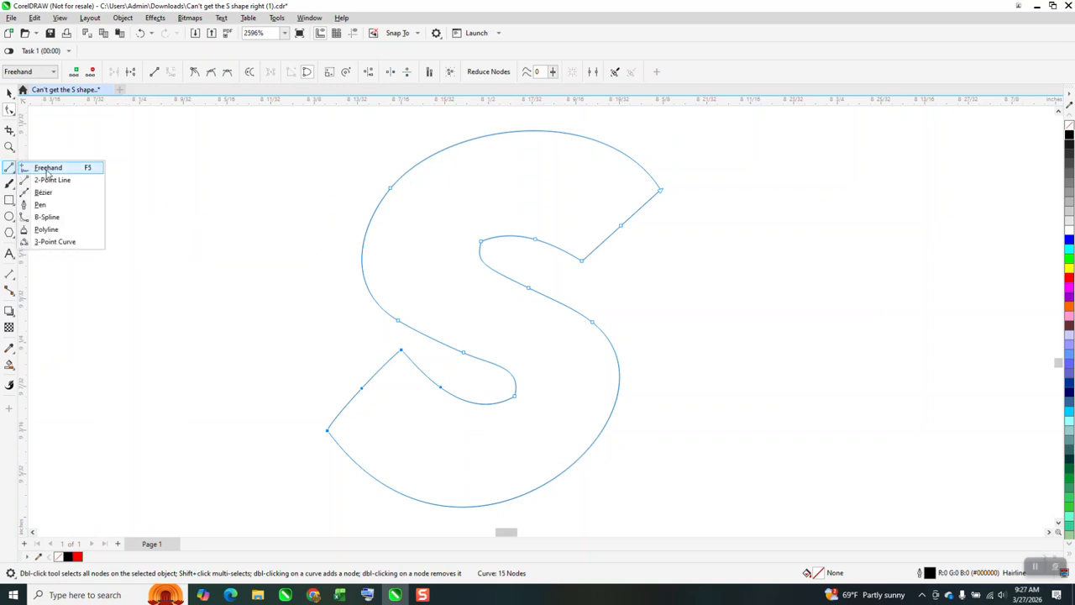
{"action": "left_click", "coordinate": [48, 169]}
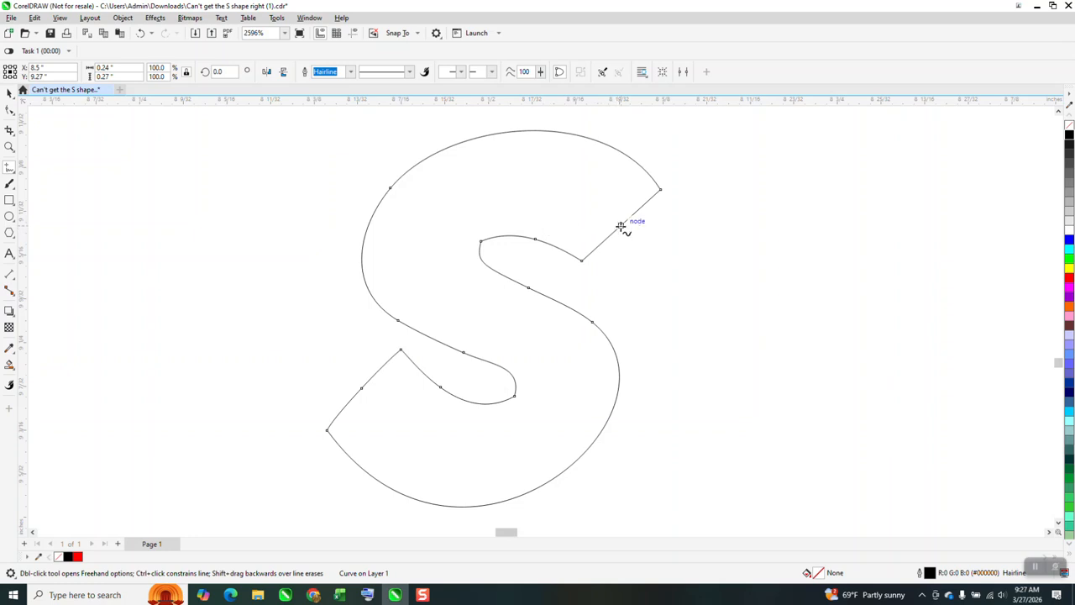
{"action": "mouse_move", "coordinate": [619, 225]}
{"action": "left_mouse_down"}
{"action": "mouse_move", "coordinate": [556, 187]}
{"action": "mouse_move", "coordinate": [518, 182]}
{"action": "mouse_move", "coordinate": [458, 196]}
{"action": "mouse_move", "coordinate": [436, 225]}
{"action": "mouse_move", "coordinate": [447, 291]}
{"action": "mouse_move", "coordinate": [547, 355]}
{"action": "mouse_move", "coordinate": [566, 381]}
{"action": "mouse_move", "coordinate": [571, 405]}
{"action": "mouse_move", "coordinate": [538, 450]}
{"action": "mouse_move", "coordinate": [454, 458]}
{"action": "mouse_move", "coordinate": [361, 388]}
{"action": "left_mouse_up"}
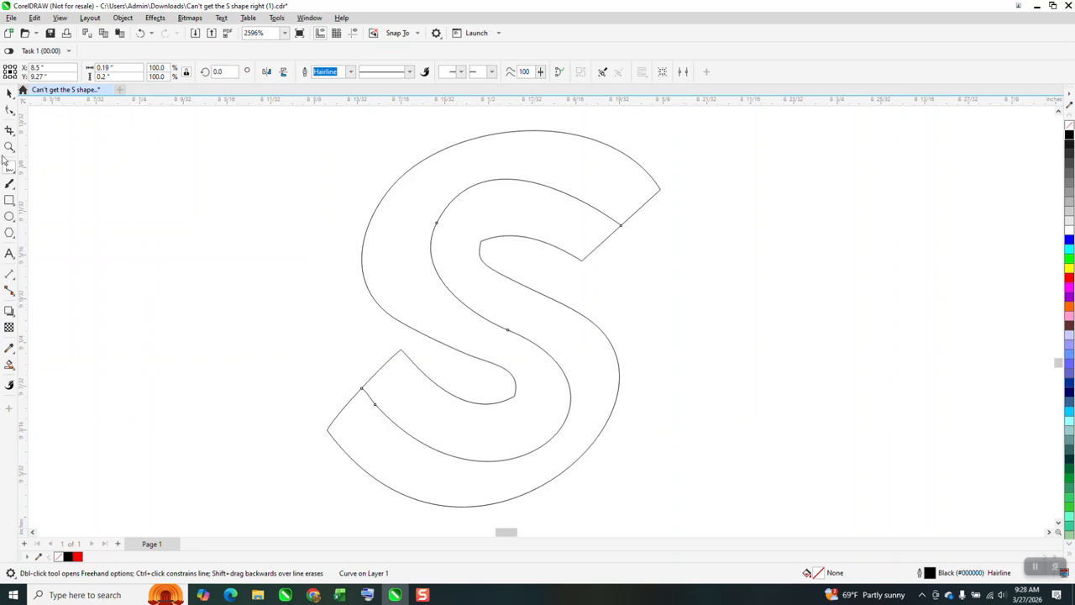
- Delete the extra node near the centreline's lower end and reshape the lower bend to follow the middle of the S
{"action": "left_click", "coordinate": [9, 110]}
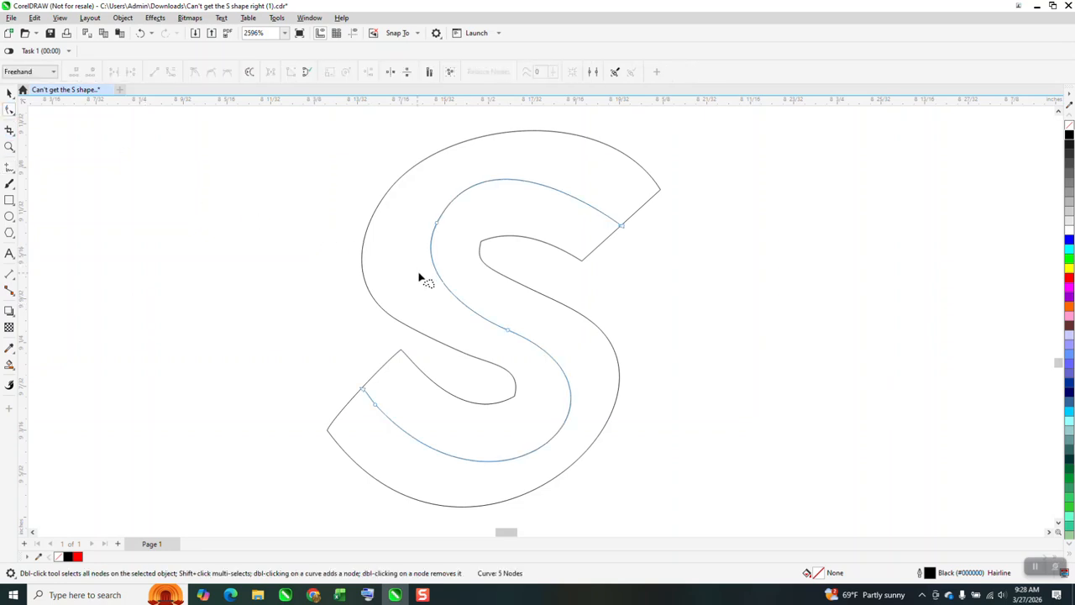
{"action": "left_click", "coordinate": [375, 409]}
{"action": "key", "text": "Delete"}
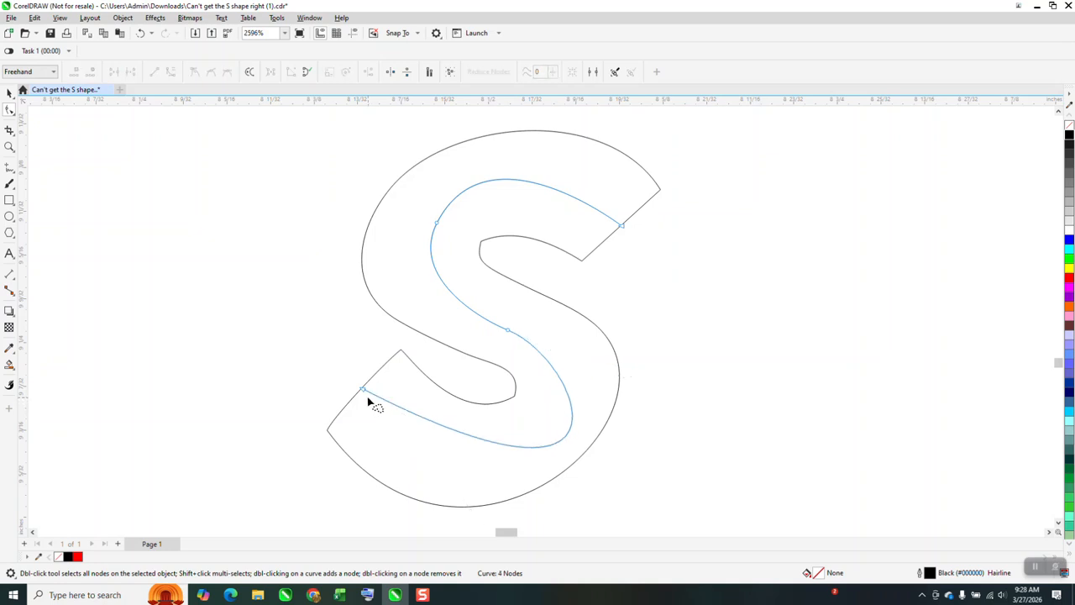
{"action": "left_click", "coordinate": [364, 390]}
{"action": "scroll", "coordinate": [626, 467], "scroll_direction": "down", "scroll_amount": 2}
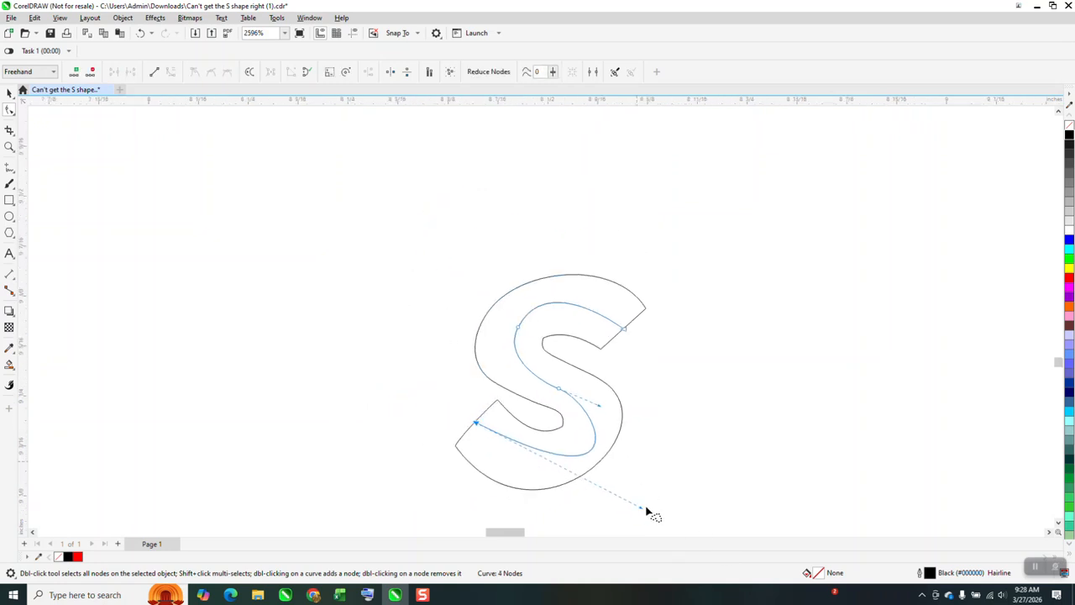
{"action": "left_click_drag", "start_coordinate": [642, 510], "coordinate": [597, 445]}
{"action": "left_click_drag", "start_coordinate": [599, 322], "coordinate": [621, 318]}
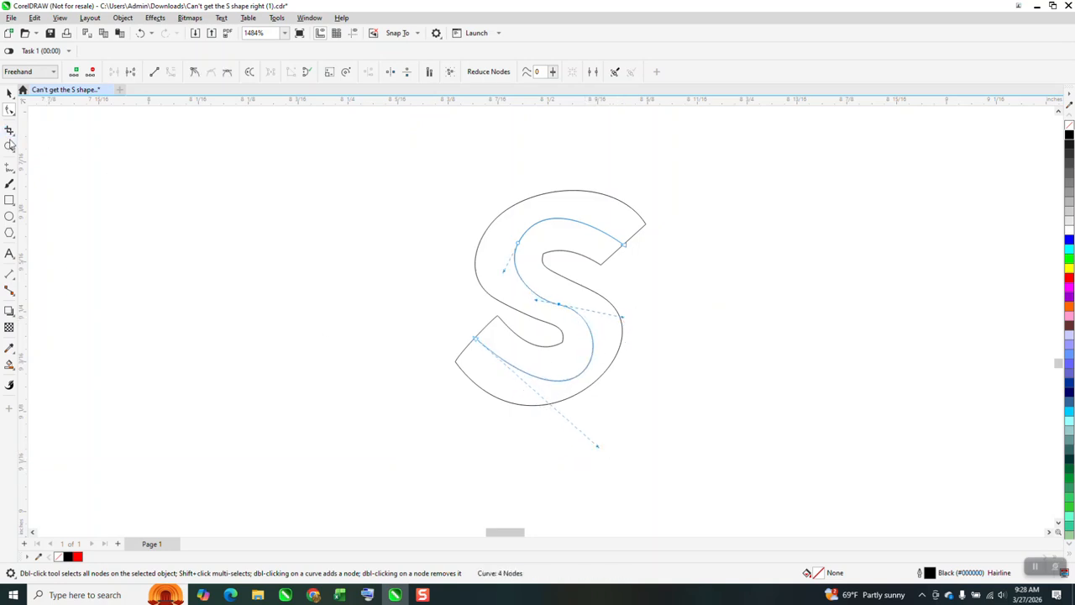
- Convert the centreline's upper bend node to a cusp and adjust its handles to centre the upper bend within the S
{"action": "left_click", "coordinate": [10, 147]}
{"action": "left_click", "coordinate": [609, 331]}
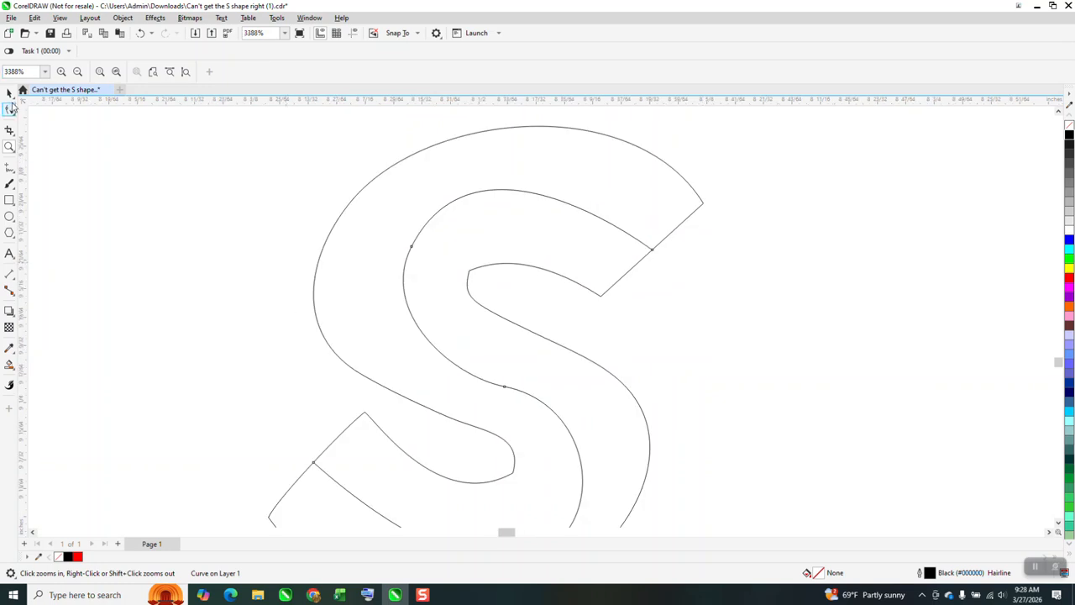
{"action": "left_click", "coordinate": [409, 243]}
{"action": "left_click", "coordinate": [410, 248]}
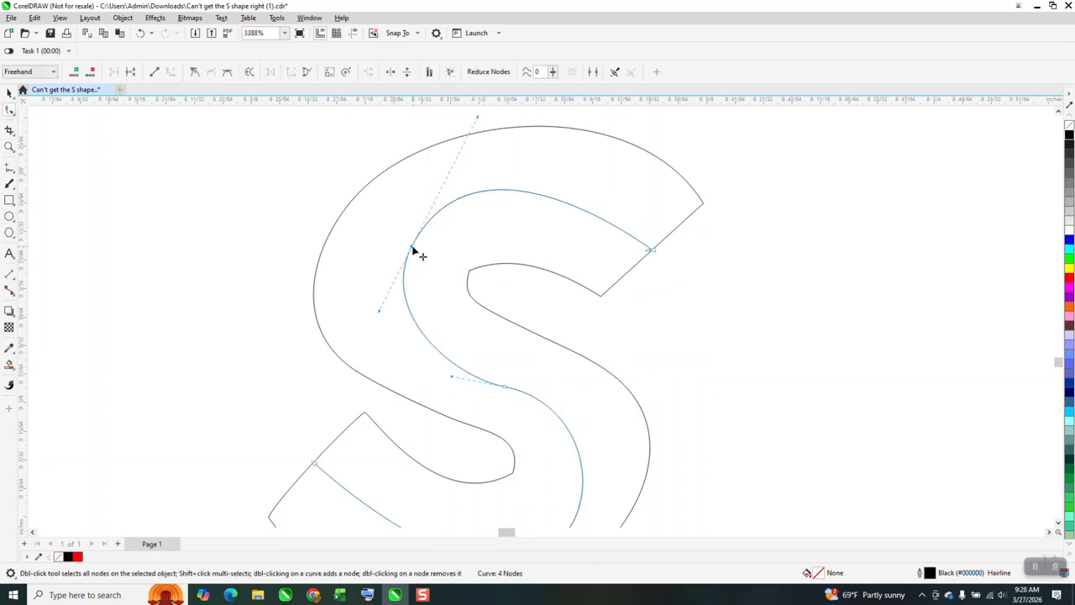
{"action": "right_click", "coordinate": [412, 250]}
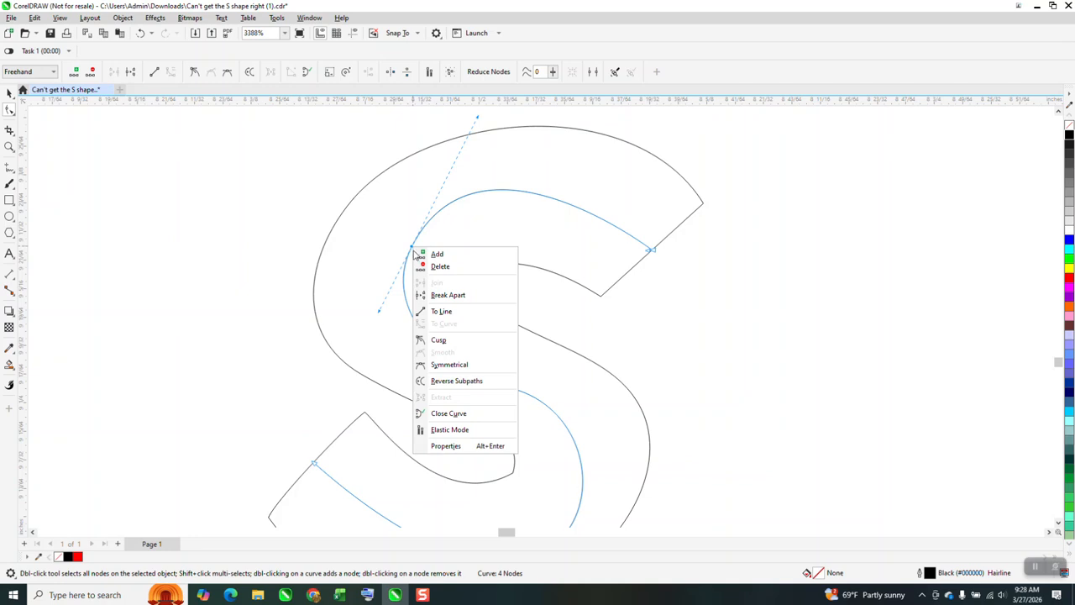
{"action": "left_click", "coordinate": [450, 340]}
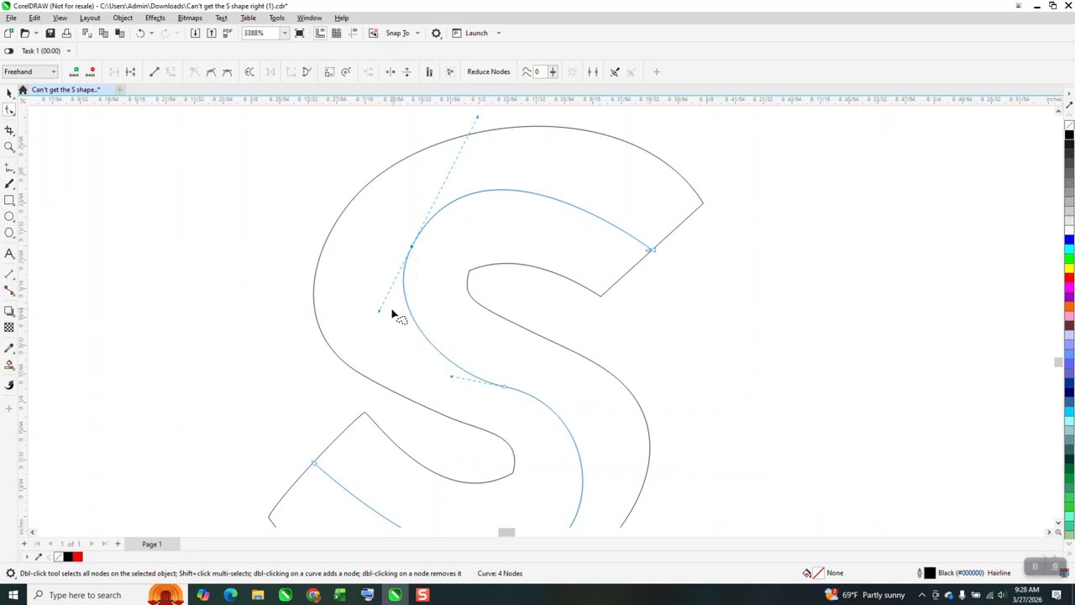
{"action": "mouse_move", "coordinate": [375, 306]}
{"action": "left_mouse_down"}
{"action": "mouse_move", "coordinate": [364, 306]}
{"action": "mouse_move", "coordinate": [377, 305]}
{"action": "left_mouse_up"}
{"action": "left_click_drag", "start_coordinate": [478, 117], "coordinate": [477, 161]}
{"action": "scroll", "coordinate": [449, 158], "scroll_direction": "down", "scroll_amount": 1}
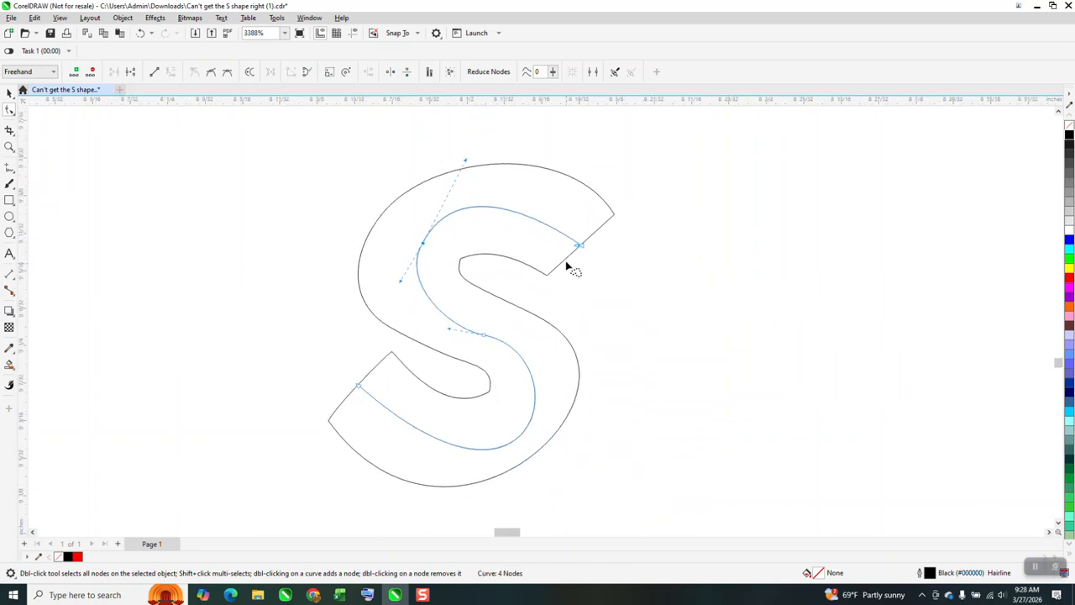
- Try to delete the centreline's end node at the upper slanted edge of the S
{"action": "left_click", "coordinate": [10, 146]}
{"action": "left_click_drag", "start_coordinate": [566, 230], "coordinate": [618, 281]}
{"action": "left_click", "coordinate": [9, 110]}
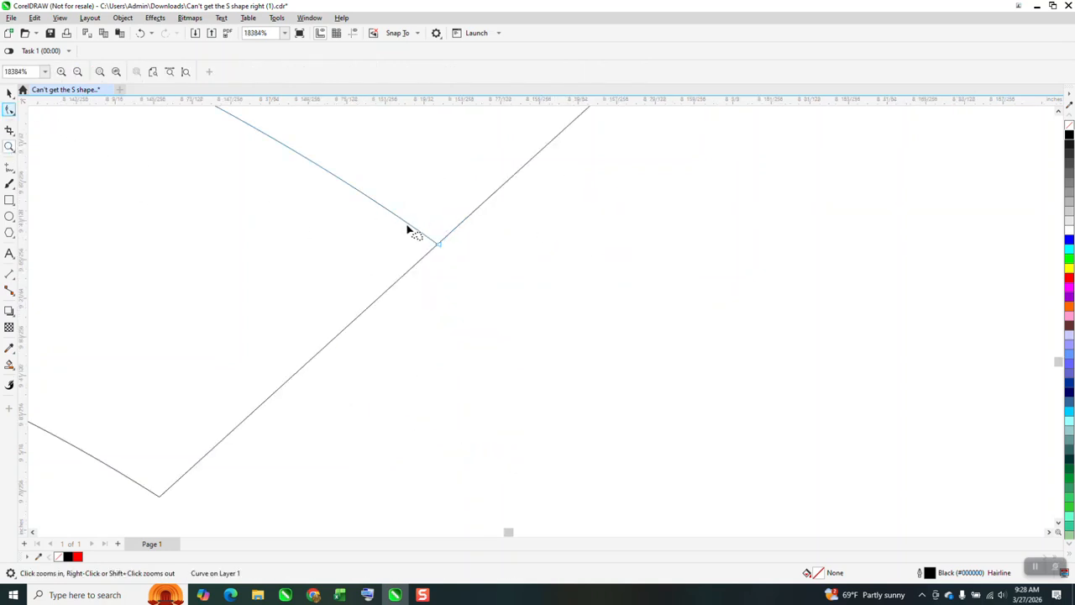
{"action": "left_click", "coordinate": [439, 244]}
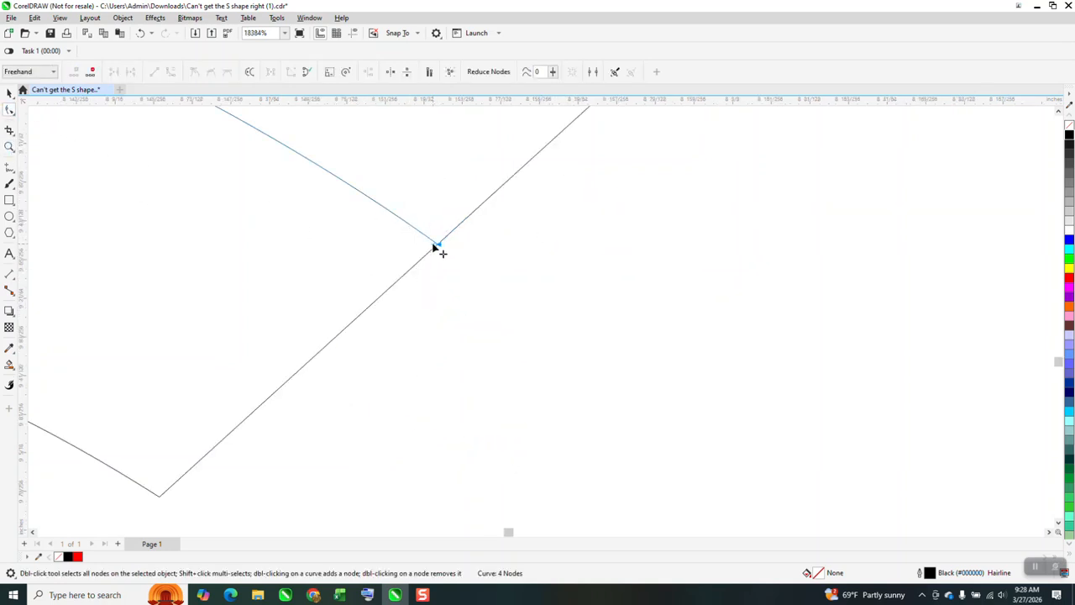
{"action": "key", "text": "Delete"}
{"action": "key", "text": "Delete"}
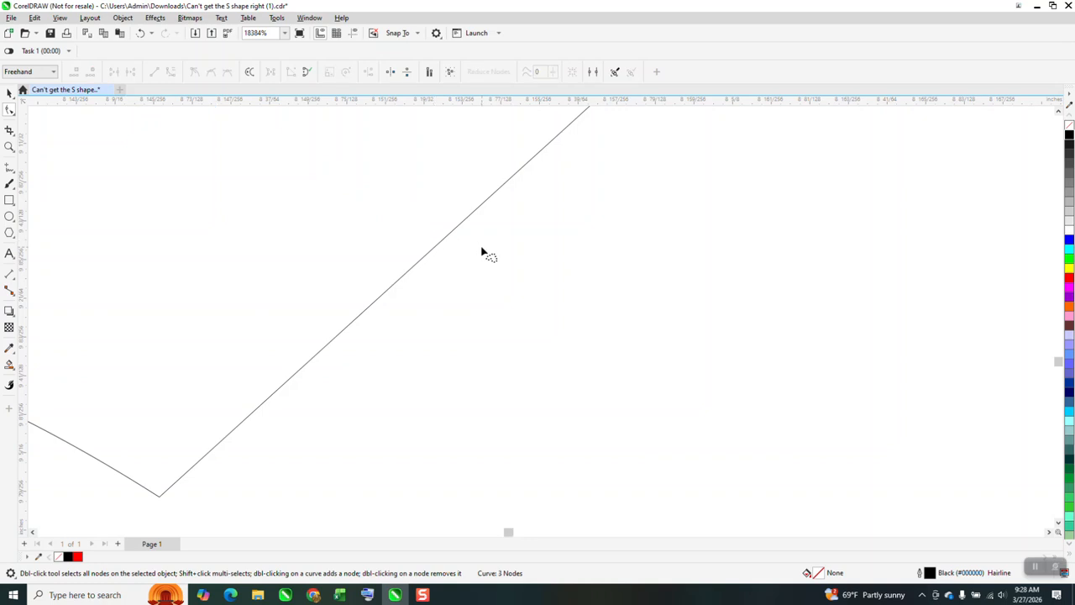
{"action": "left_click", "coordinate": [140, 34]}
{"action": "key", "text": "ctrl+z"}
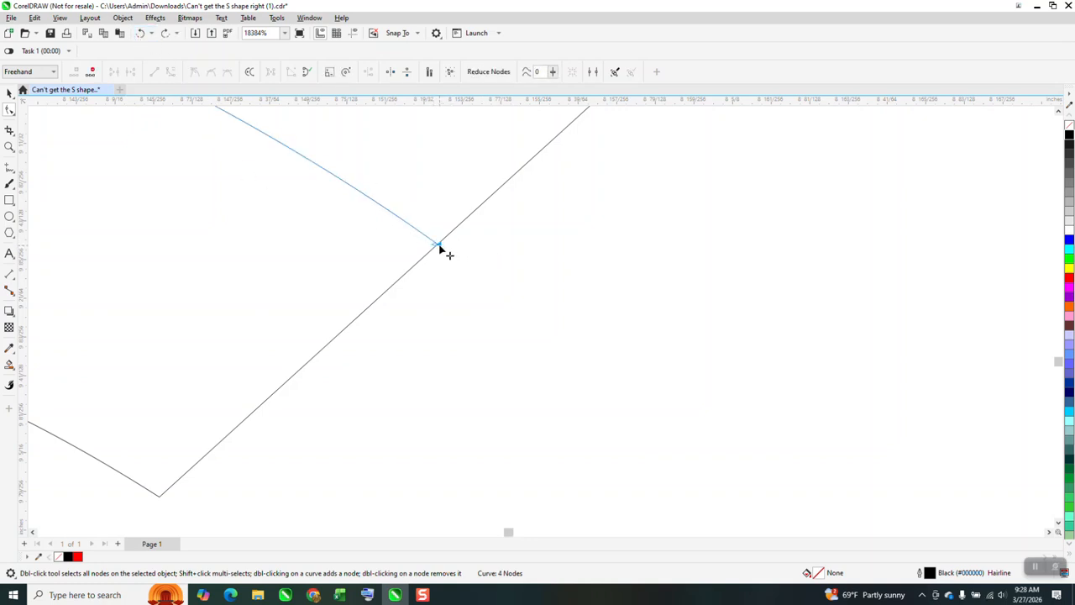
- Extend the centreline's upper end slightly past the slanted edge and trim the overhang with Virtual Segment Delete
{"action": "left_click_drag", "start_coordinate": [436, 239], "coordinate": [451, 252]}
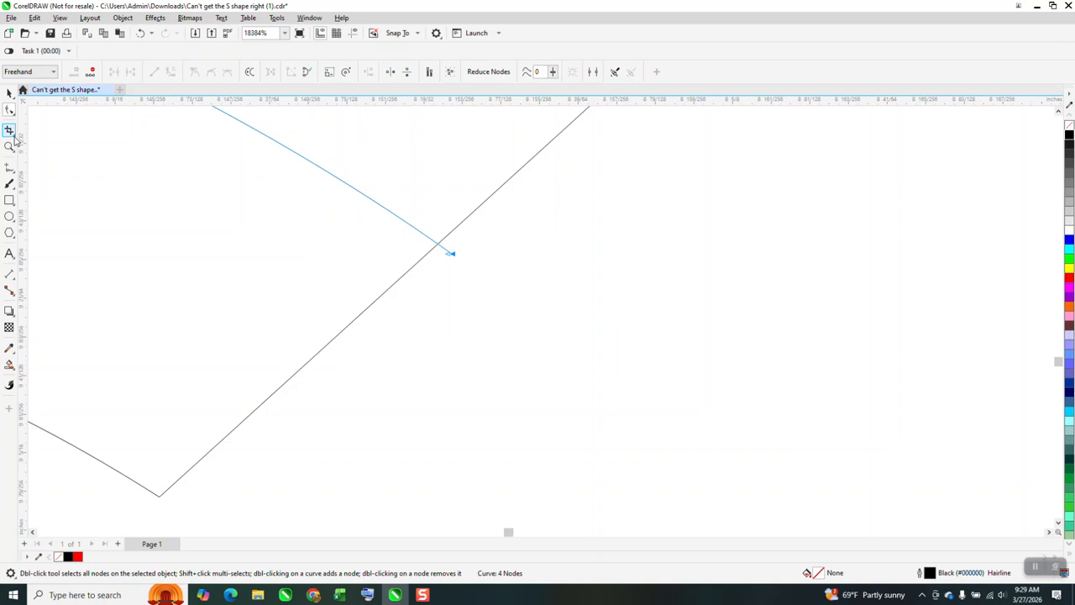
{"action": "left_click", "coordinate": [14, 138]}
{"action": "left_click", "coordinate": [59, 157]}
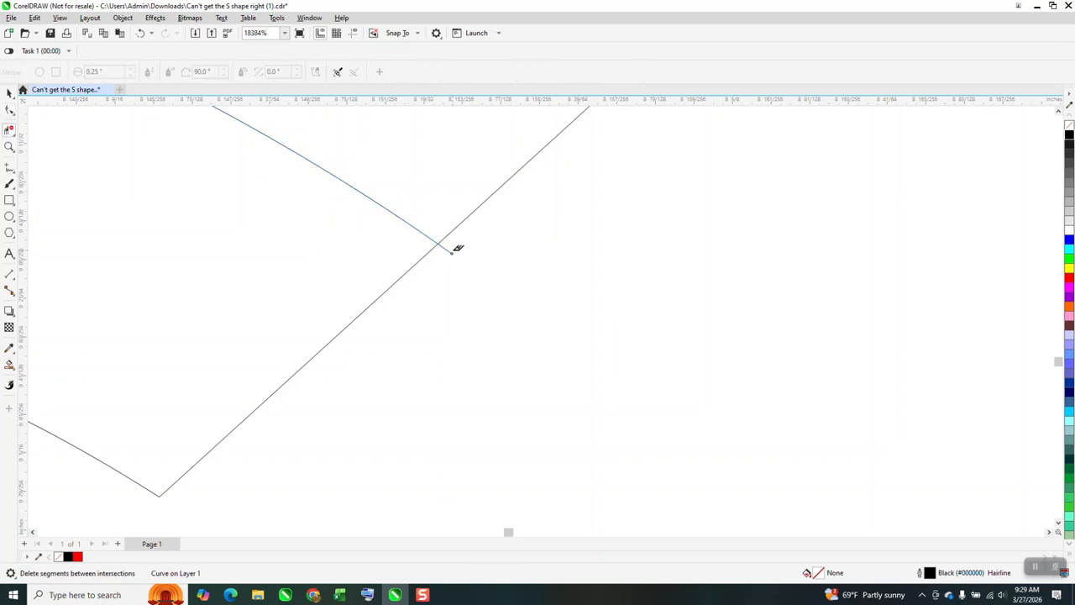
{"action": "scroll", "coordinate": [461, 252], "scroll_direction": "down", "scroll_amount": 4}
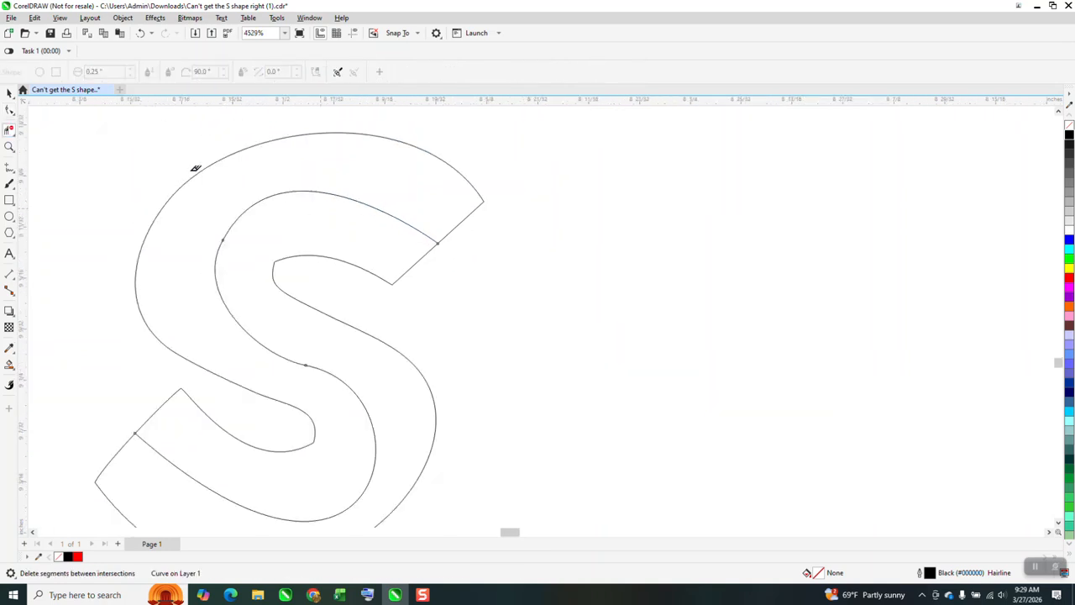
- Change the centreline's outline colour to red
{"action": "left_click", "coordinate": [9, 92]}
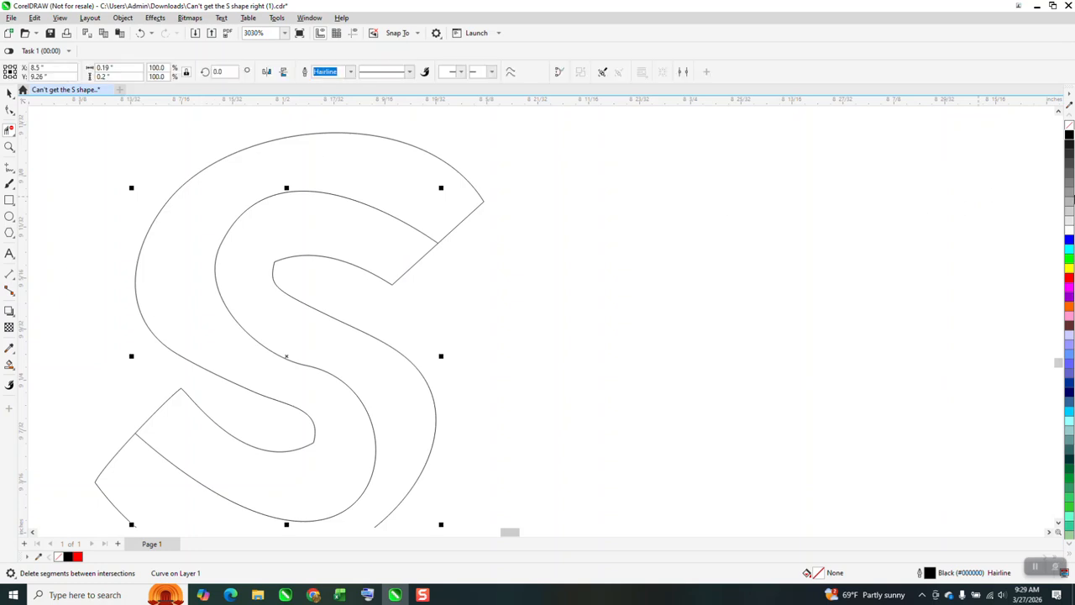
{"action": "right_click", "coordinate": [1069, 283]}
{"action": "scroll", "coordinate": [657, 206], "scroll_direction": "down", "scroll_amount": 1}
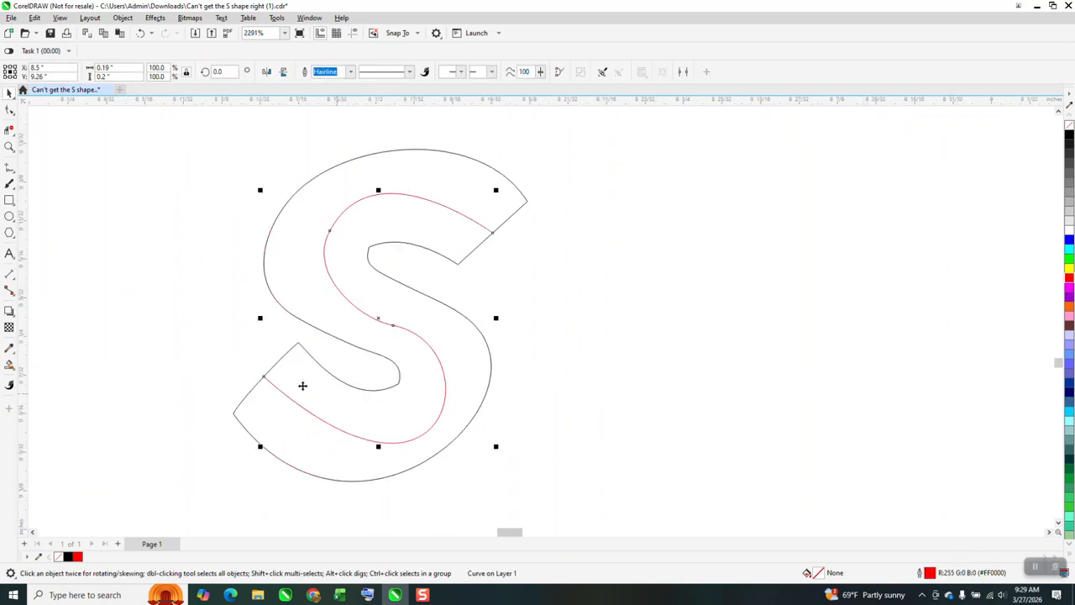
- Adjust the handle of the centreline's lower end node to recentre the lower bend within the S
{"action": "left_click", "coordinate": [9, 109]}
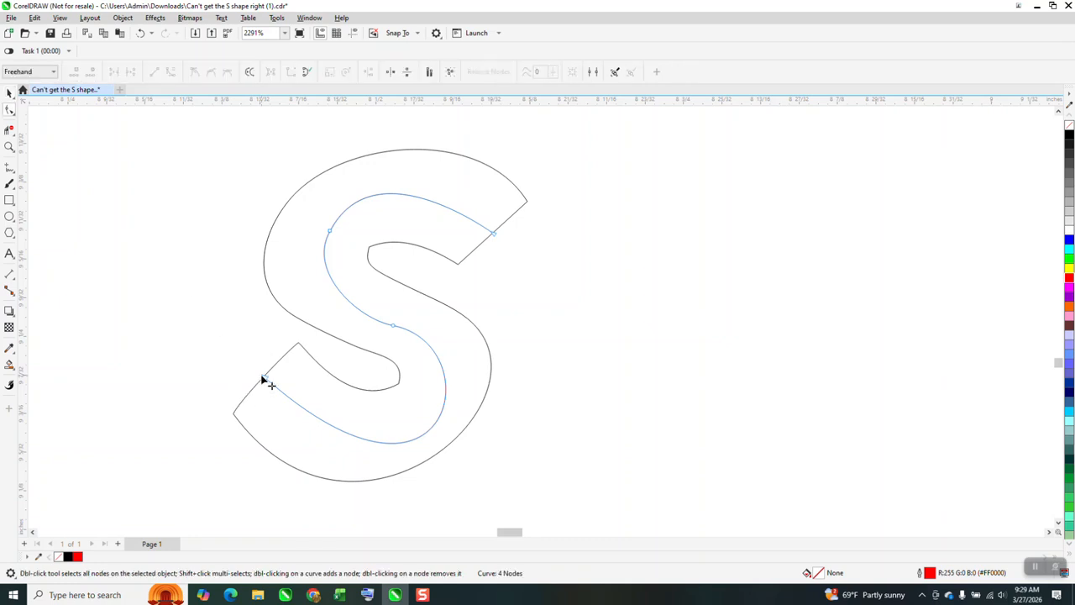
{"action": "left_click", "coordinate": [261, 377]}
{"action": "scroll", "coordinate": [470, 388], "scroll_direction": "down", "scroll_amount": 1}
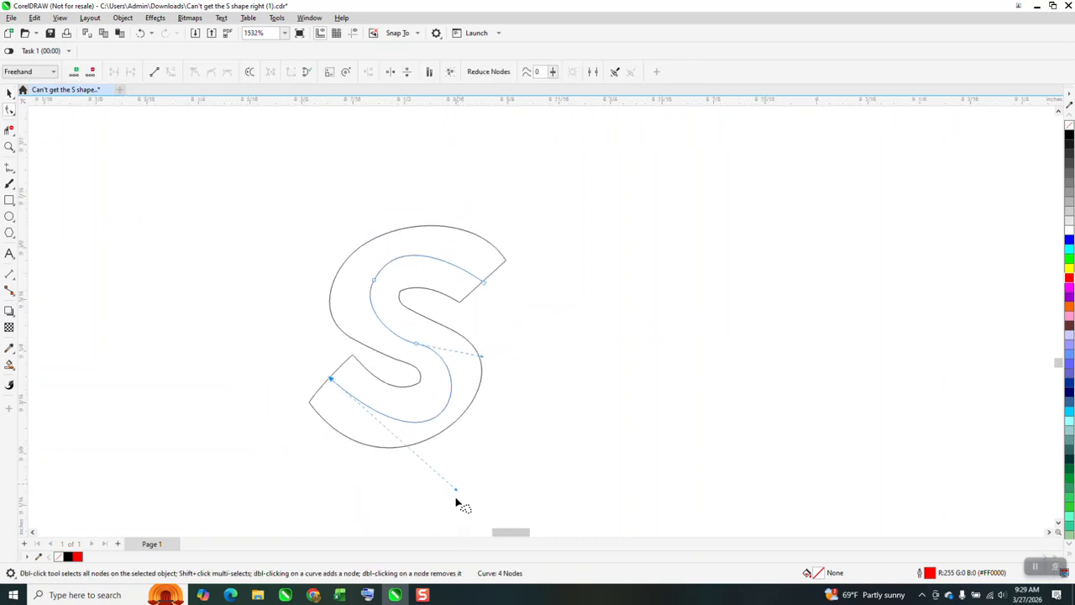
{"action": "left_click_drag", "start_coordinate": [457, 494], "coordinate": [439, 494]}
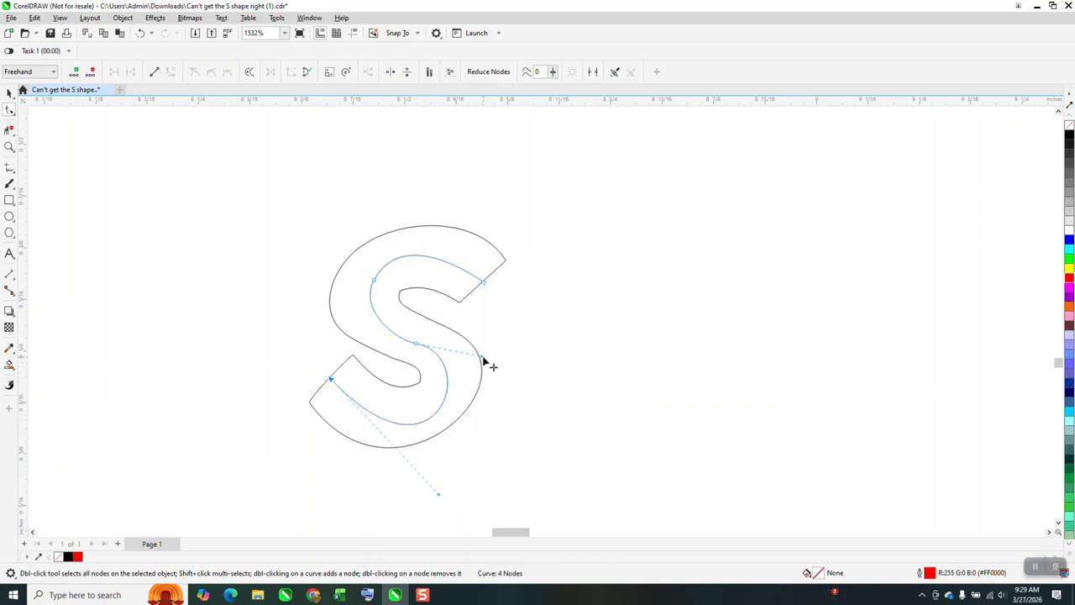
{"action": "left_click", "coordinate": [374, 281]}
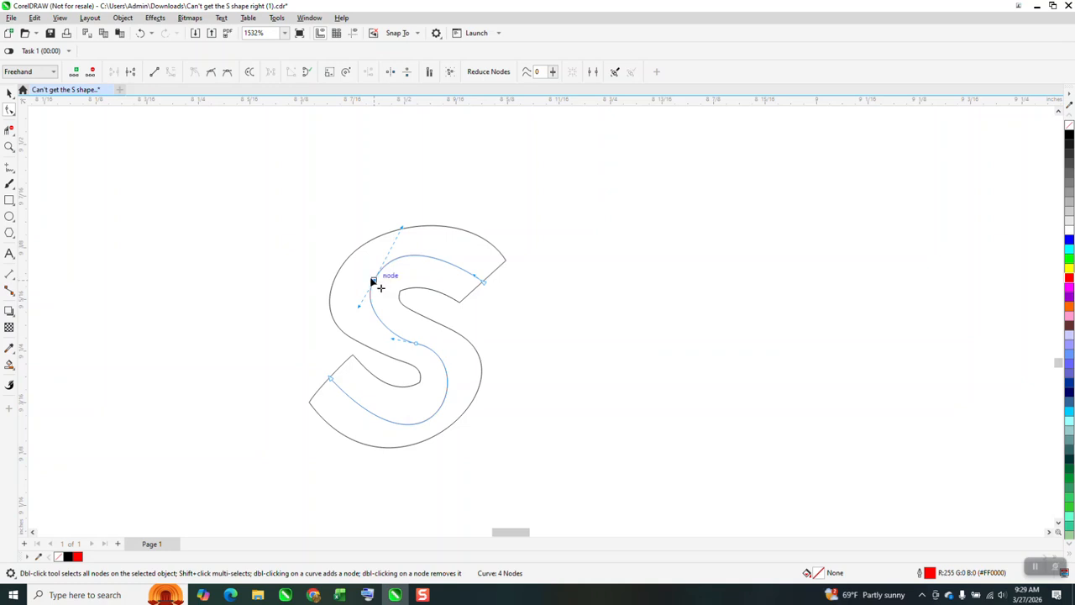
{"action": "left_click", "coordinate": [9, 93]}
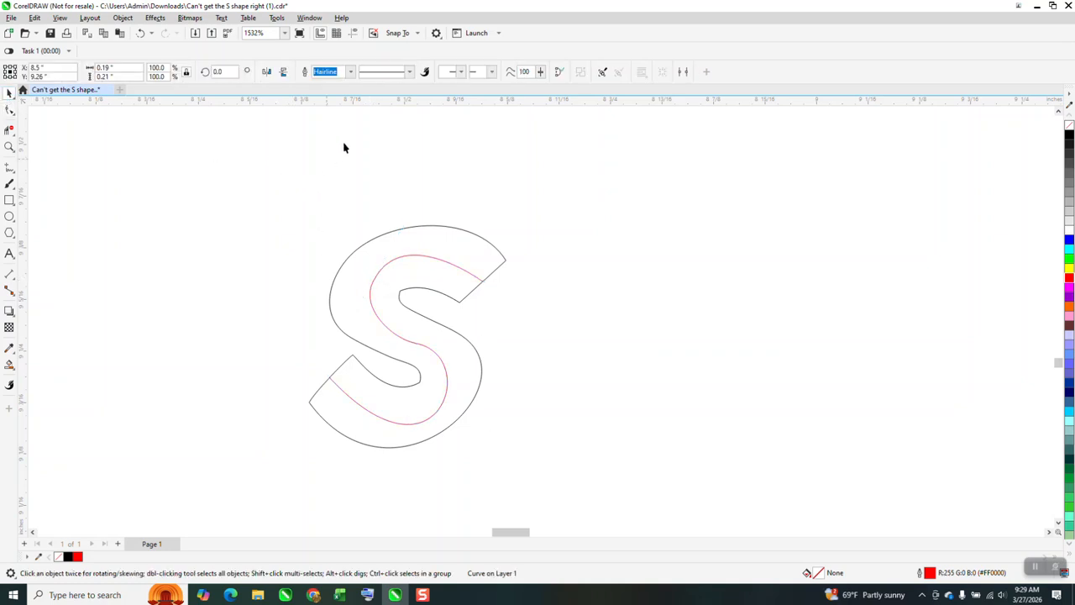
- Set the nudge distance to 0.01 inch and shift the centreline's upper bend node slightly outward within the S
{"action": "left_click", "coordinate": [343, 148]}
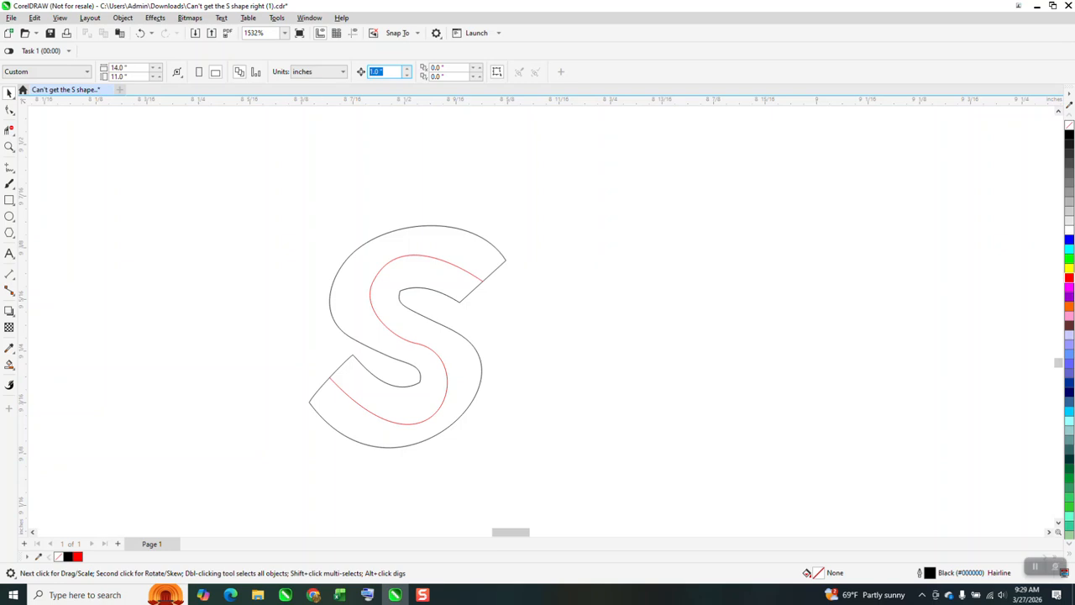
{"action": "left_click", "coordinate": [9, 147]}
{"action": "left_click_drag", "start_coordinate": [322, 231], "coordinate": [446, 326]}
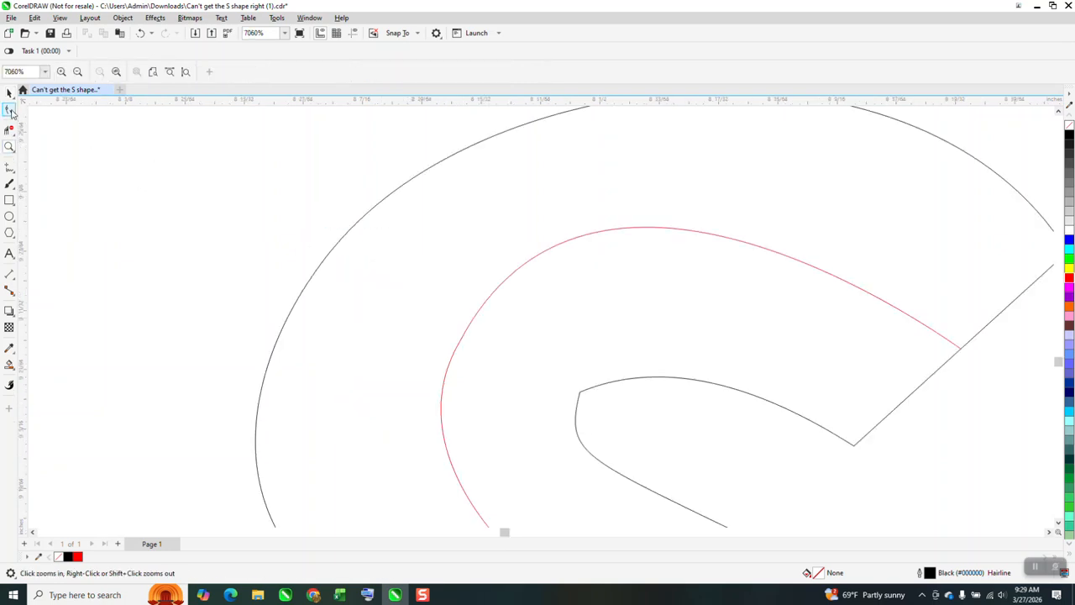
{"action": "left_click", "coordinate": [10, 111]}
{"action": "left_click", "coordinate": [458, 345]}
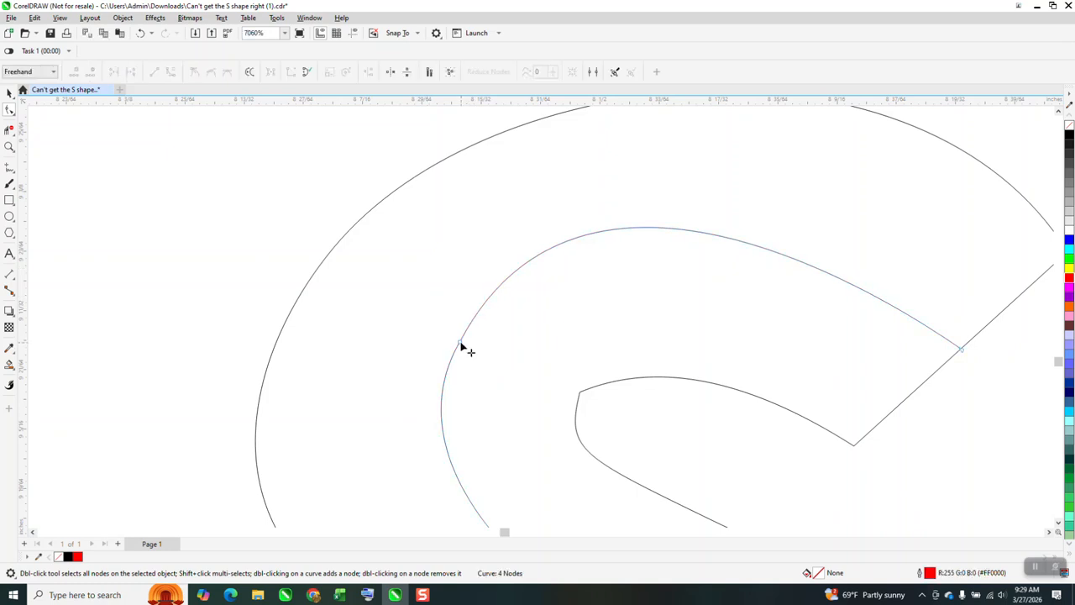
{"action": "left_click_drag", "start_coordinate": [460, 345], "coordinate": [455, 343]}
{"action": "key", "text": "Up"}
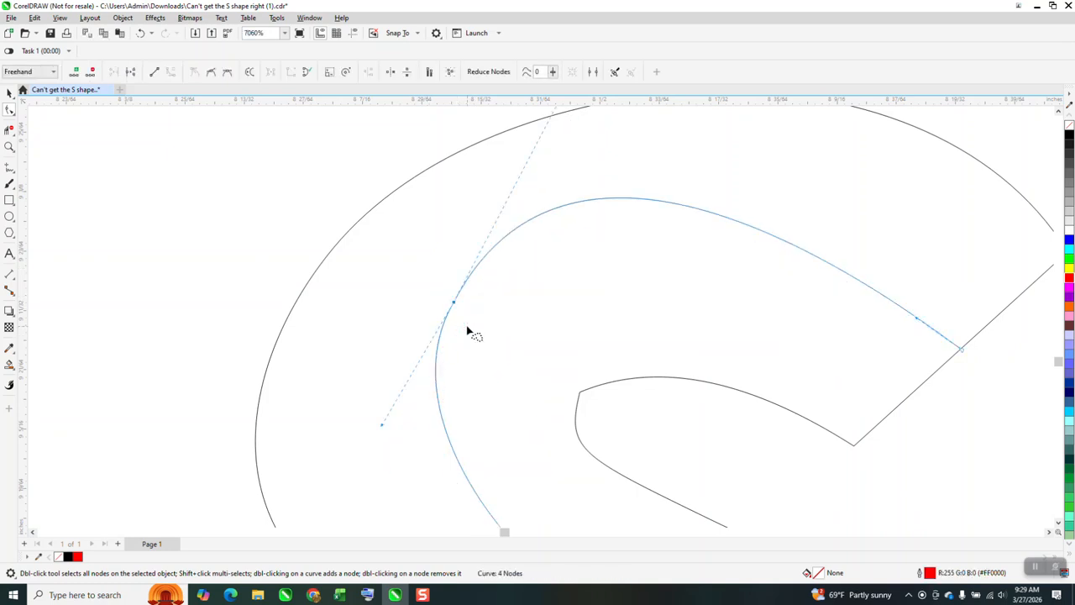
{"action": "key", "text": "Down"}
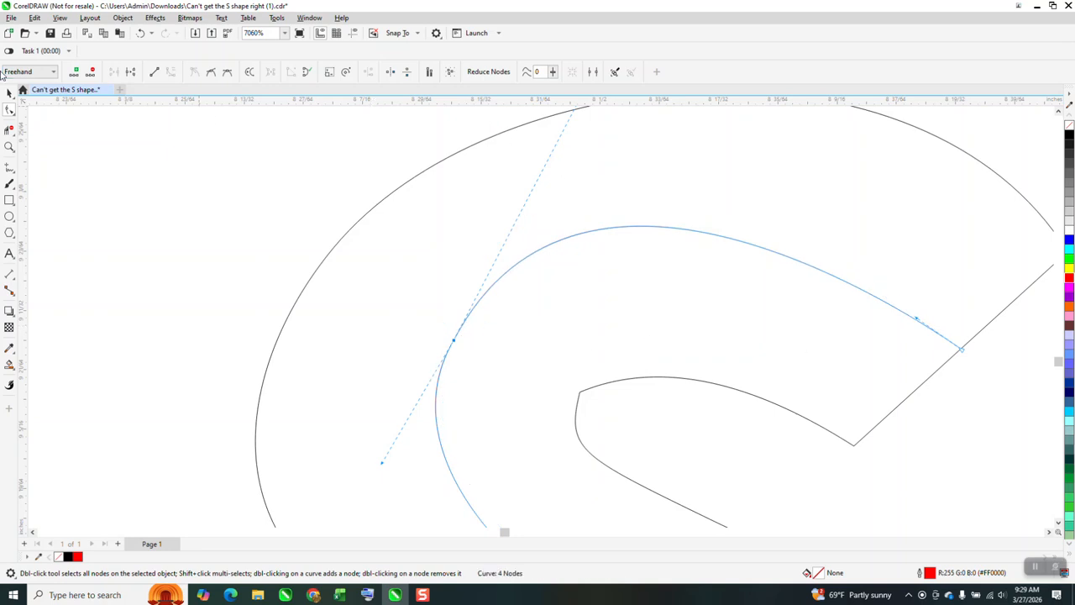
- Set the nudge distance to 0.001 inch and nudge the centreline's upper bend node slightly further left
{"action": "left_click", "coordinate": [8, 94]}
{"action": "left_click", "coordinate": [387, 73]}
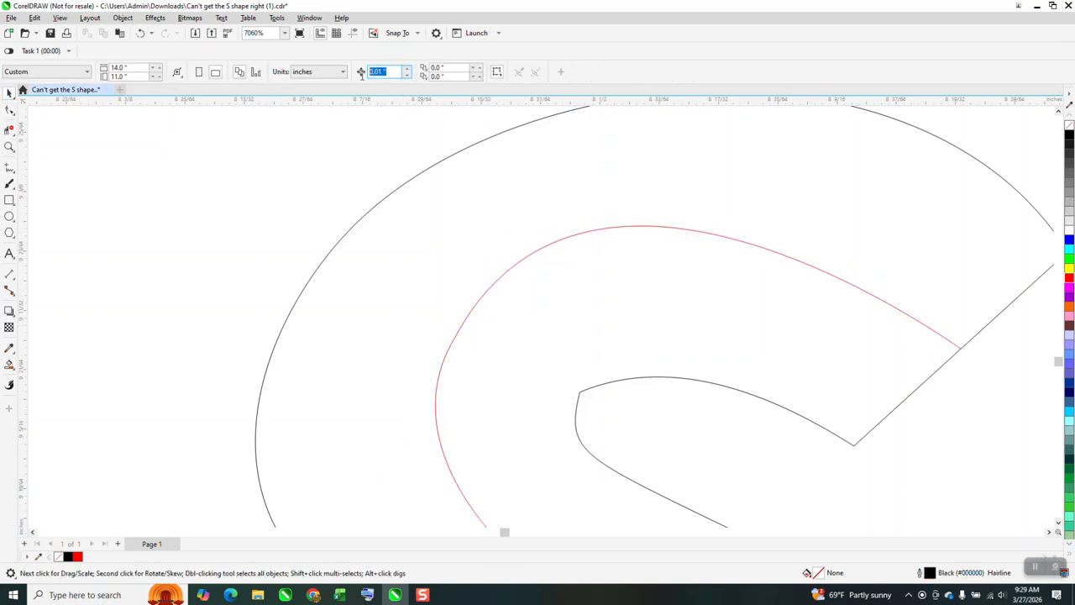
{"action": "key", "text": "BackSpace"}
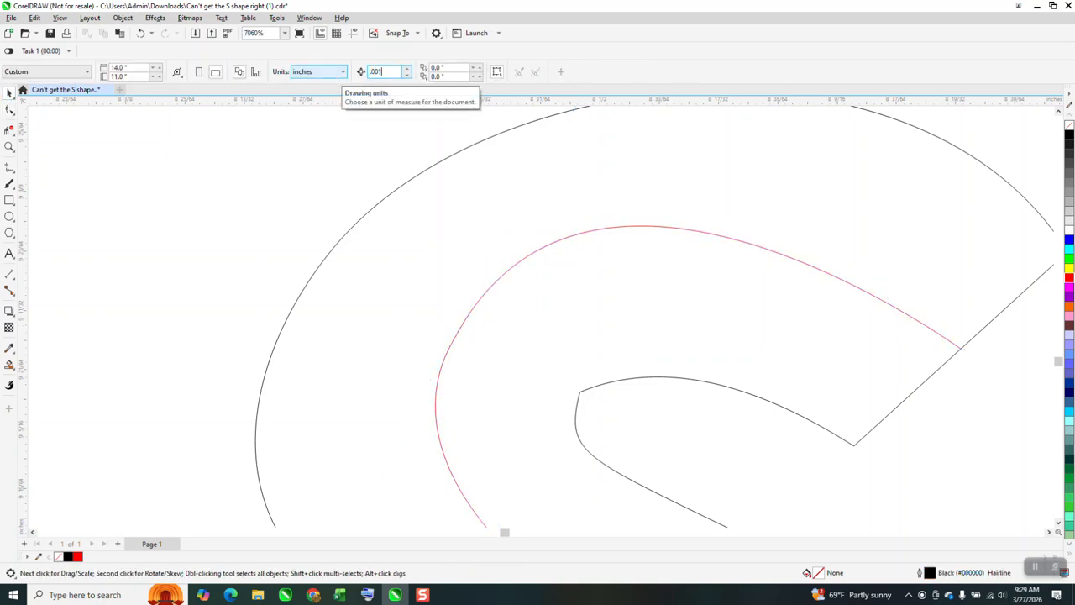
{"action": "left_click", "coordinate": [12, 111]}
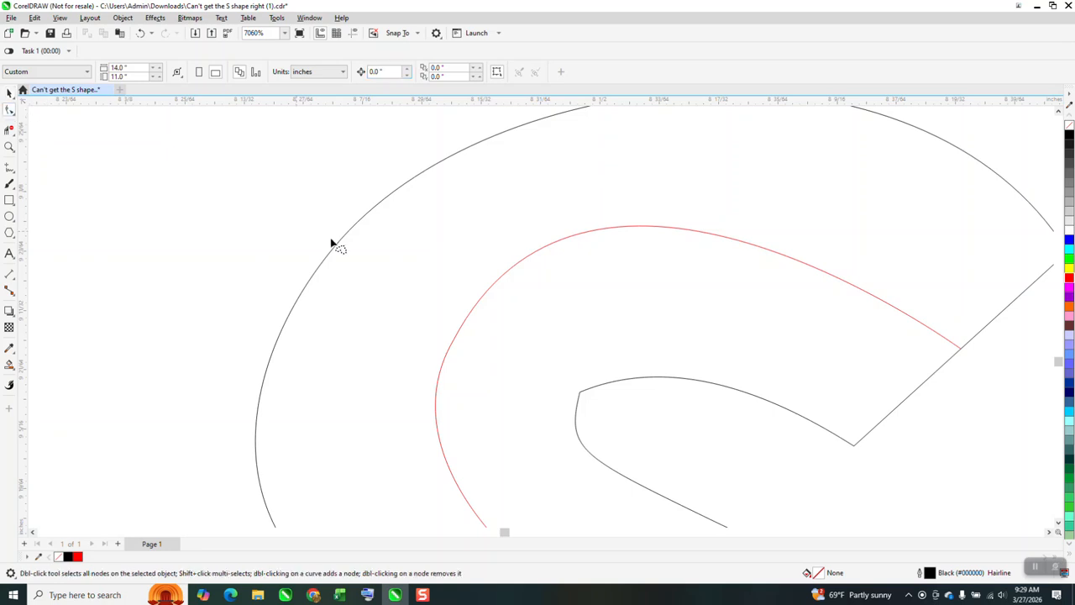
{"action": "left_click", "coordinate": [460, 333]}
{"action": "left_click", "coordinate": [454, 340]}
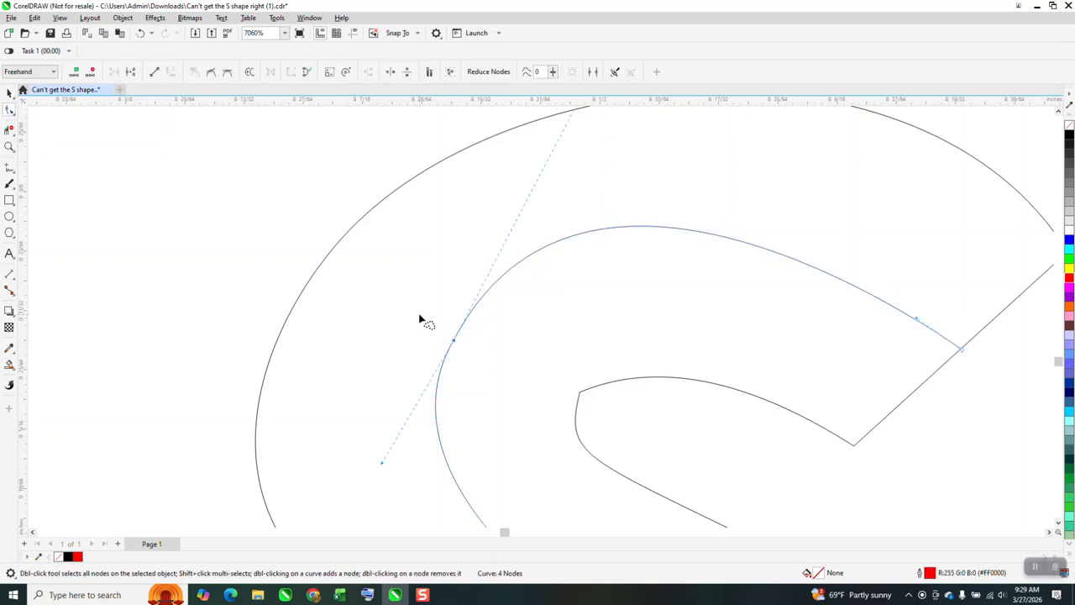
{"action": "key", "text": "Left"}
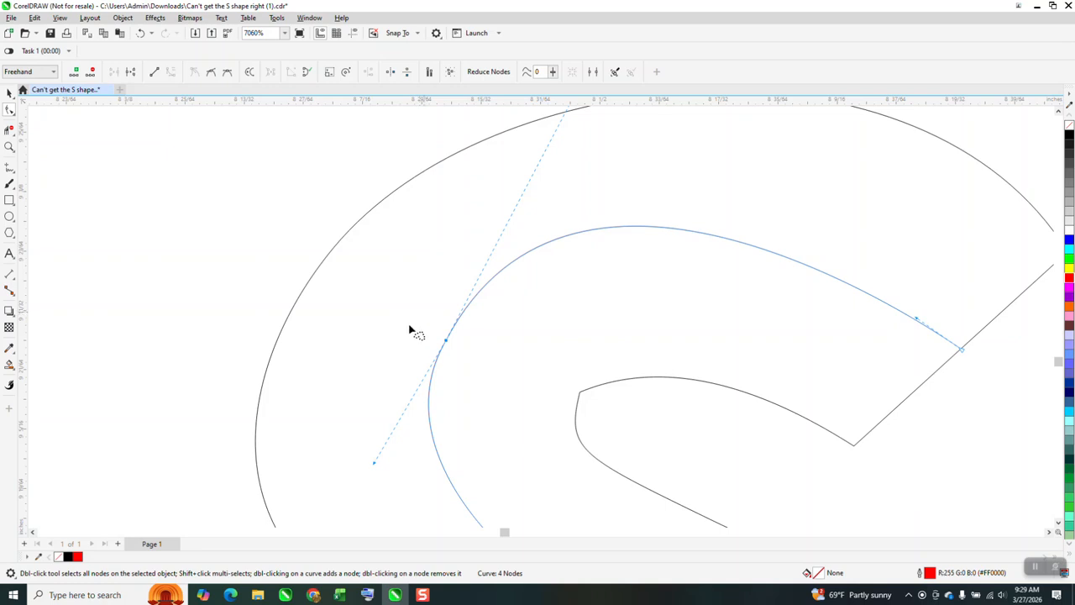
- Adjust the lower handle of the centreline's middle node to push the lower bend slightly outward
{"action": "scroll", "coordinate": [413, 329], "scroll_direction": "down", "scroll_amount": 2}
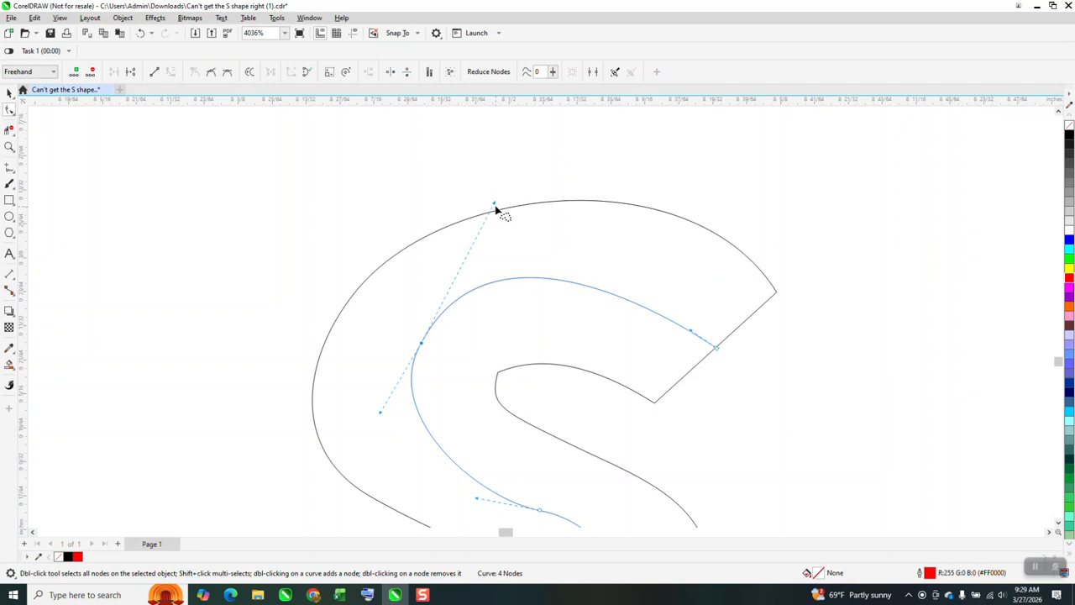
{"action": "scroll", "coordinate": [537, 177], "scroll_direction": "down", "scroll_amount": 3}
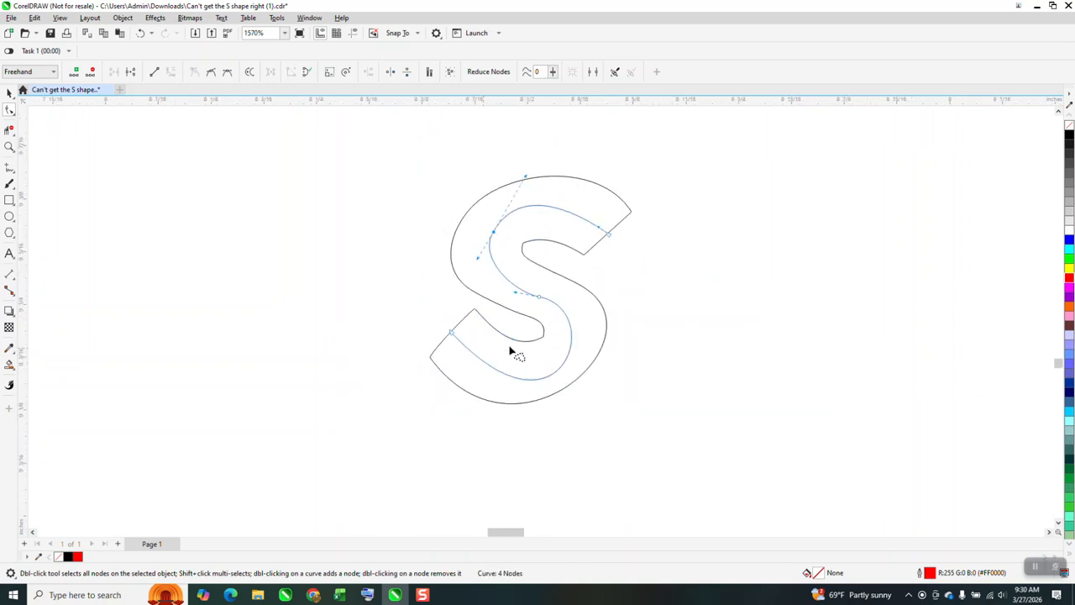
{"action": "left_click_drag", "start_coordinate": [541, 300], "coordinate": [612, 307]}
{"action": "left_click", "coordinate": [650, 344]}
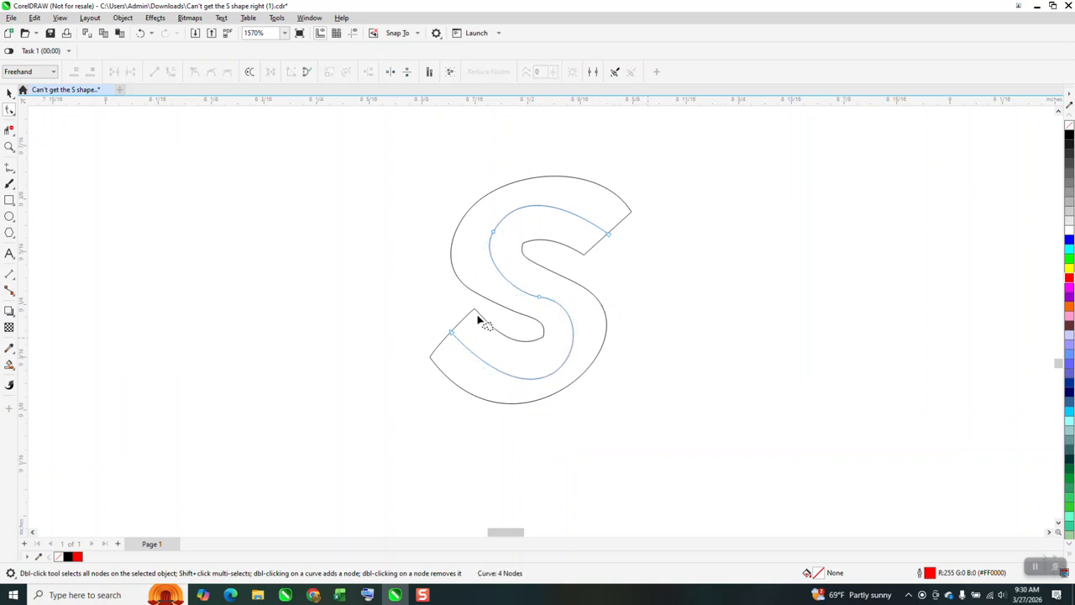
{"action": "left_click", "coordinate": [10, 92]}
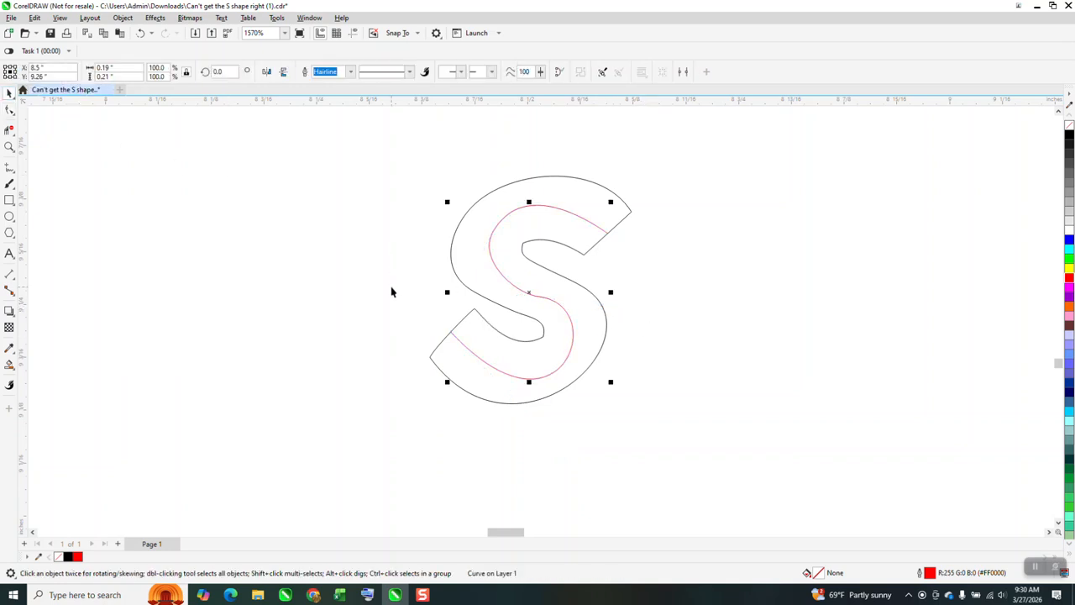
- Set the nudge distance to 0.5 inch and place a copy of the centreline 0.5 inch to the right
{"action": "scroll", "coordinate": [392, 288], "scroll_direction": "down", "scroll_amount": 2}
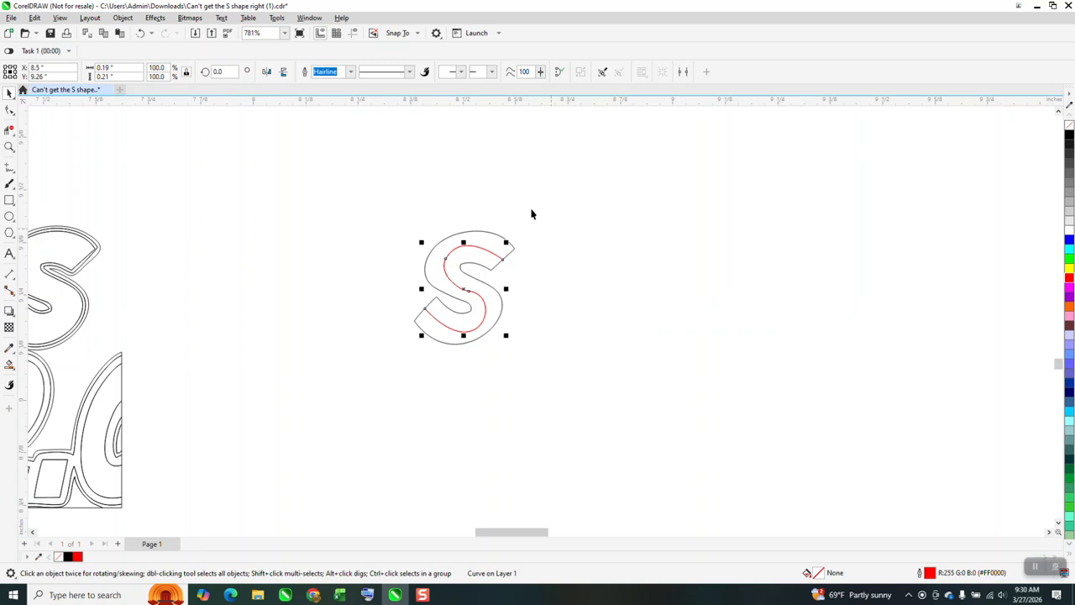
{"action": "left_click", "coordinate": [458, 127]}
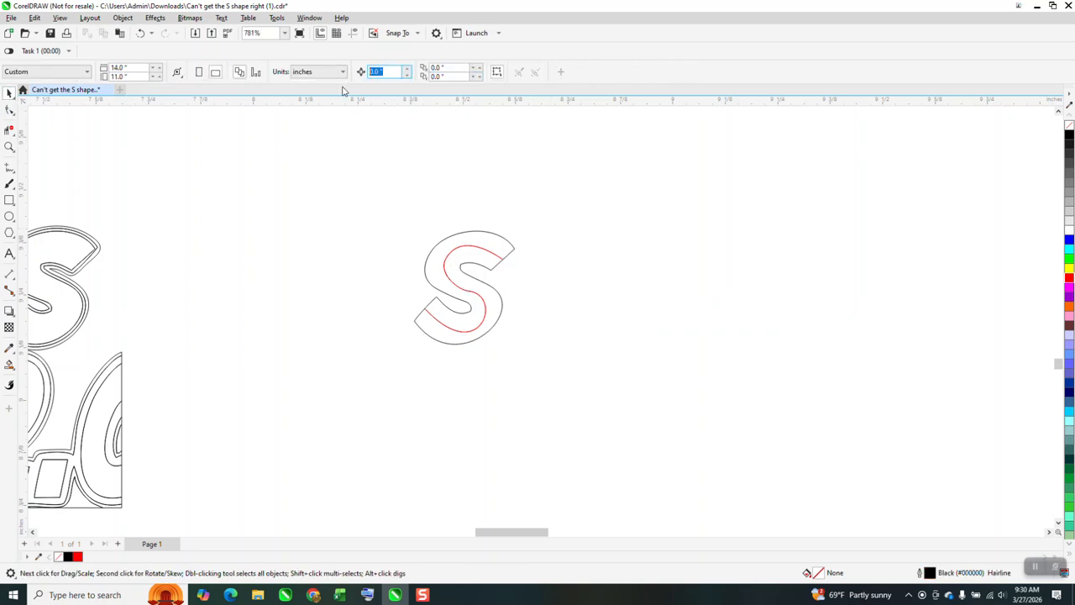
{"action": "type", "text": "5"}
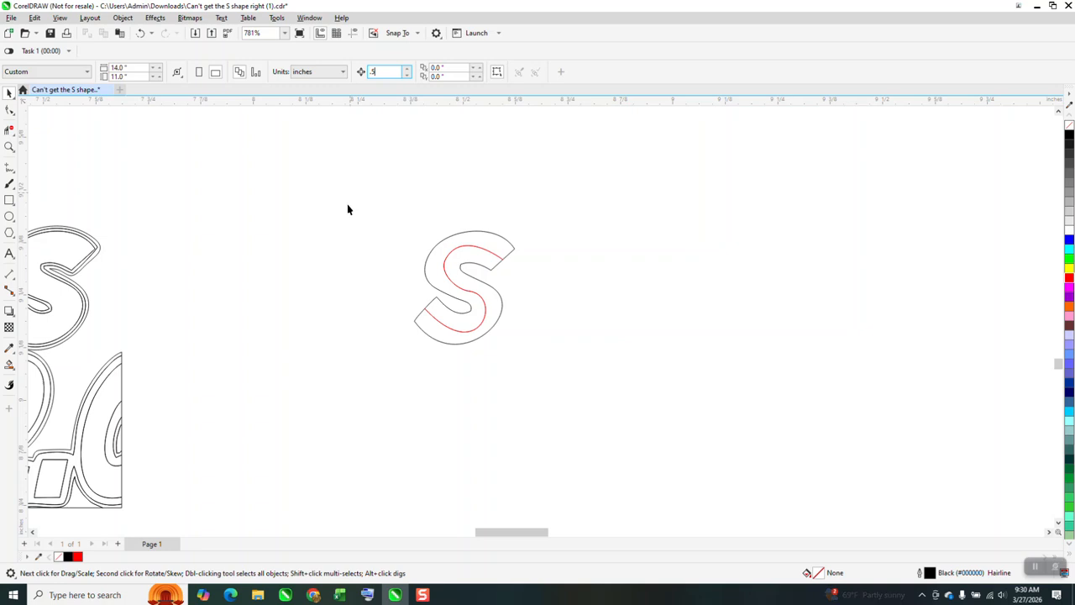
{"action": "left_click", "coordinate": [479, 243]}
{"action": "key", "text": "Right"}
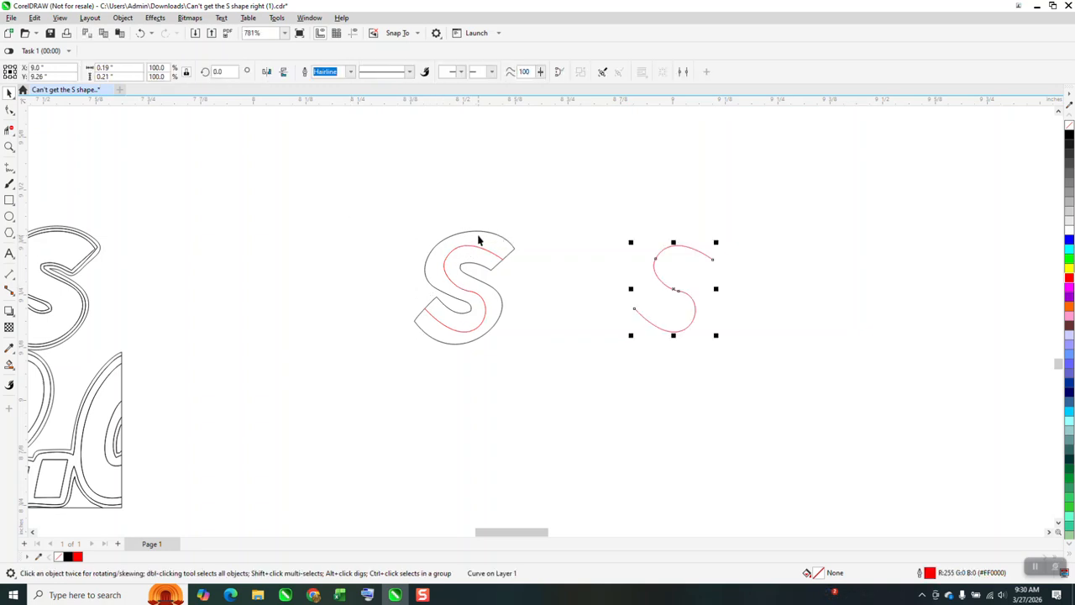
- Apply a one-step outside contour with a 0.04 inch offset to the copied centreline and break the contour apart
{"action": "left_click", "coordinate": [155, 18]}
{"action": "left_click", "coordinate": [172, 274]}
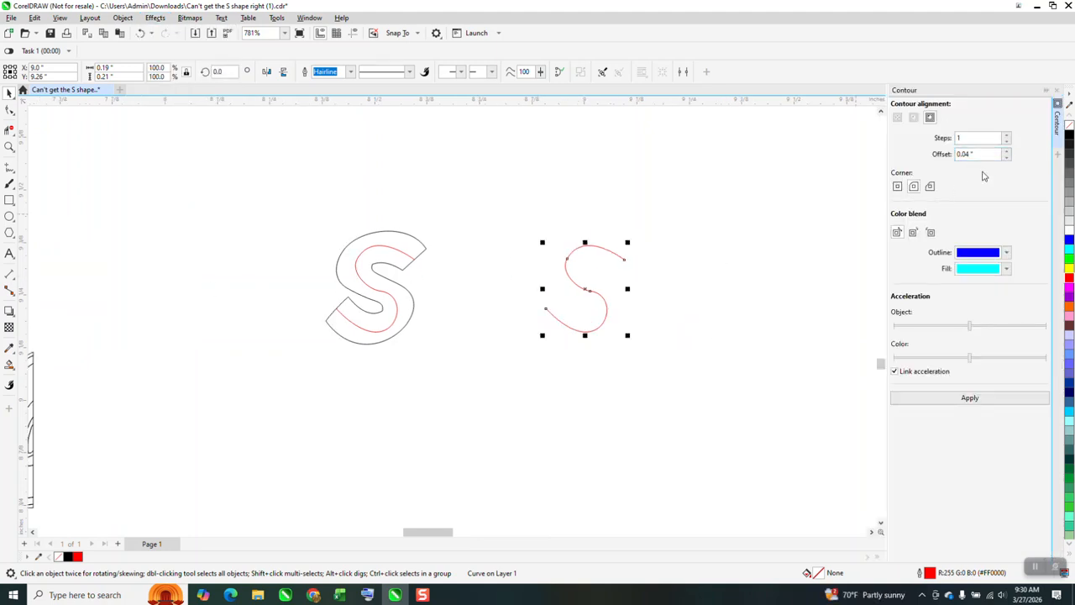
{"action": "left_click", "coordinate": [974, 398]}
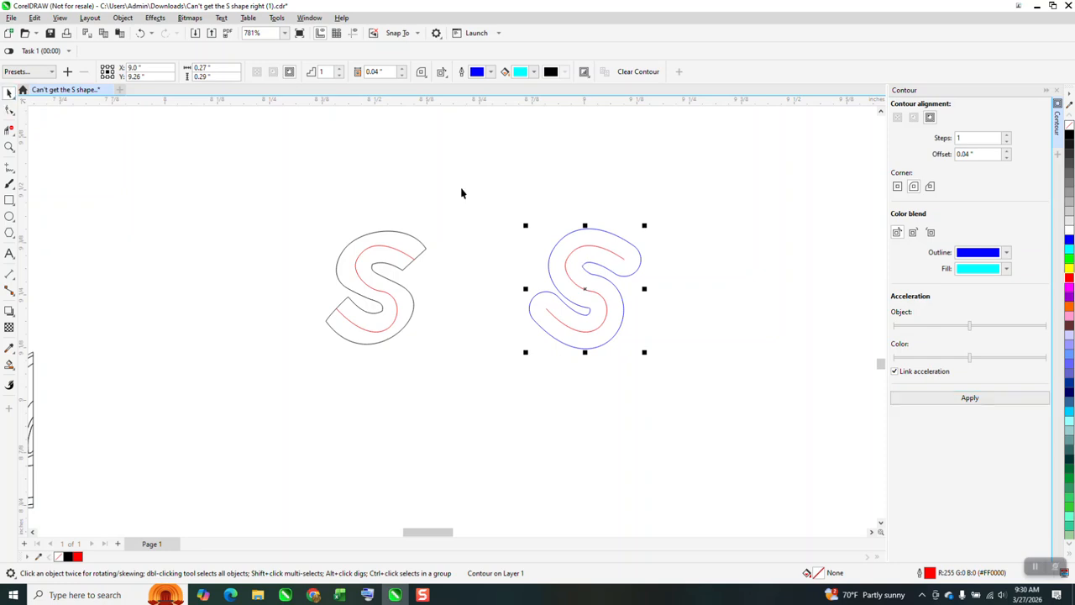
{"action": "left_click", "coordinate": [123, 17]}
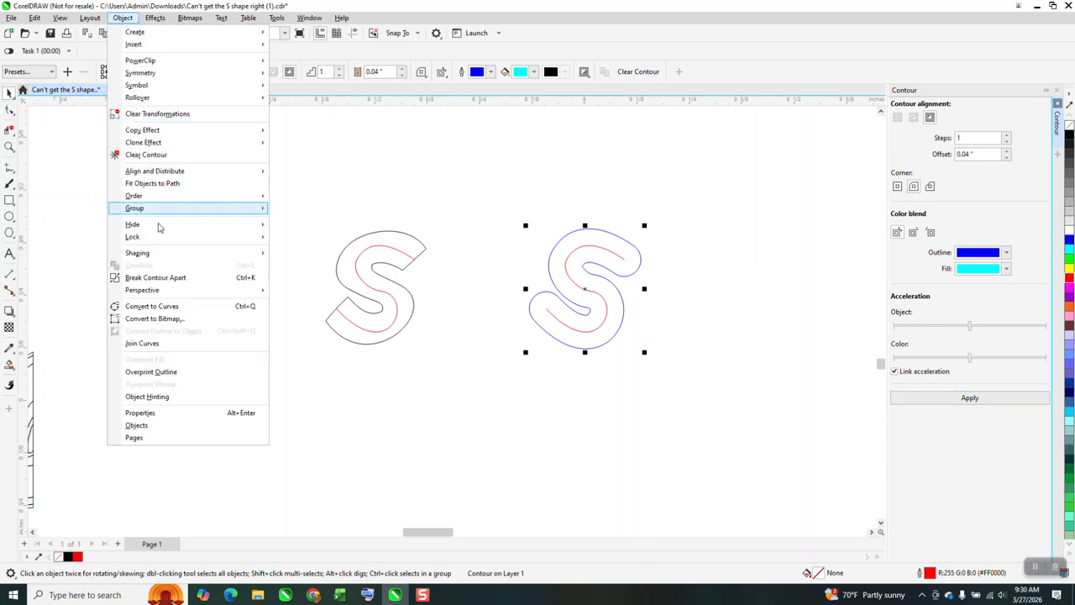
{"action": "left_click", "coordinate": [168, 277]}
{"action": "left_click", "coordinate": [495, 216]}
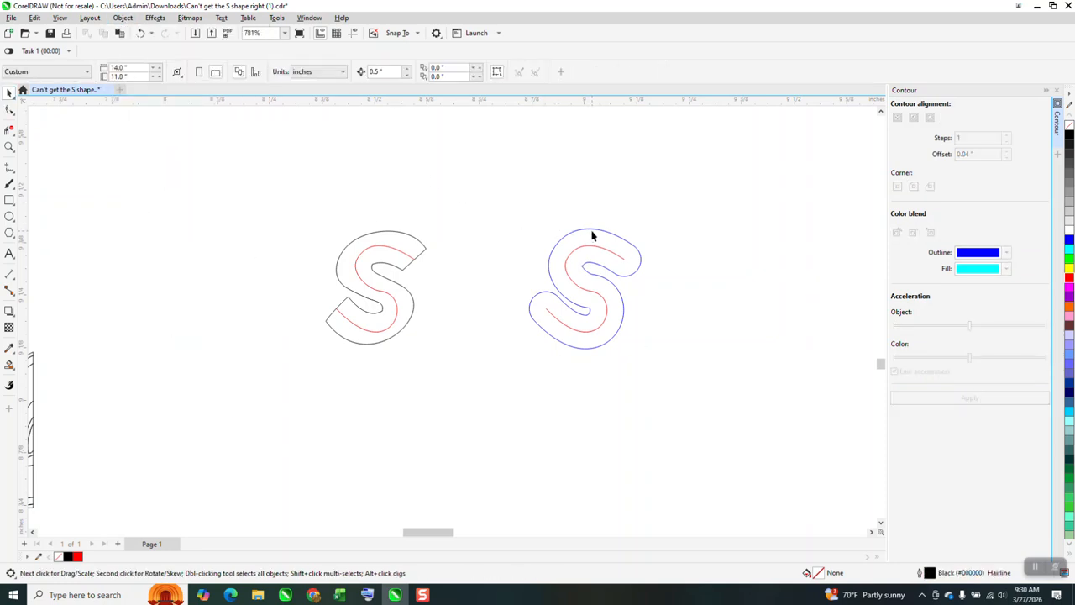
- Move the blue contour 0.5 inch left onto the original S to compare their shapes, and undo the move
{"action": "left_click", "coordinate": [594, 230]}
{"action": "key", "text": "Left"}
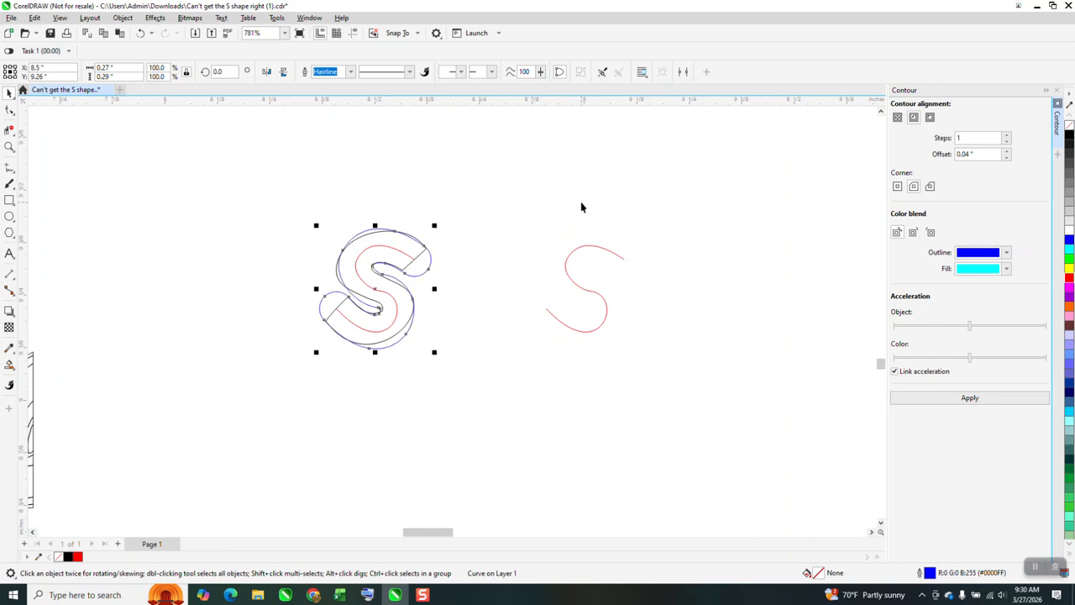
{"action": "left_click", "coordinate": [8, 147]}
{"action": "left_click_drag", "start_coordinate": [283, 195], "coordinate": [507, 350]}
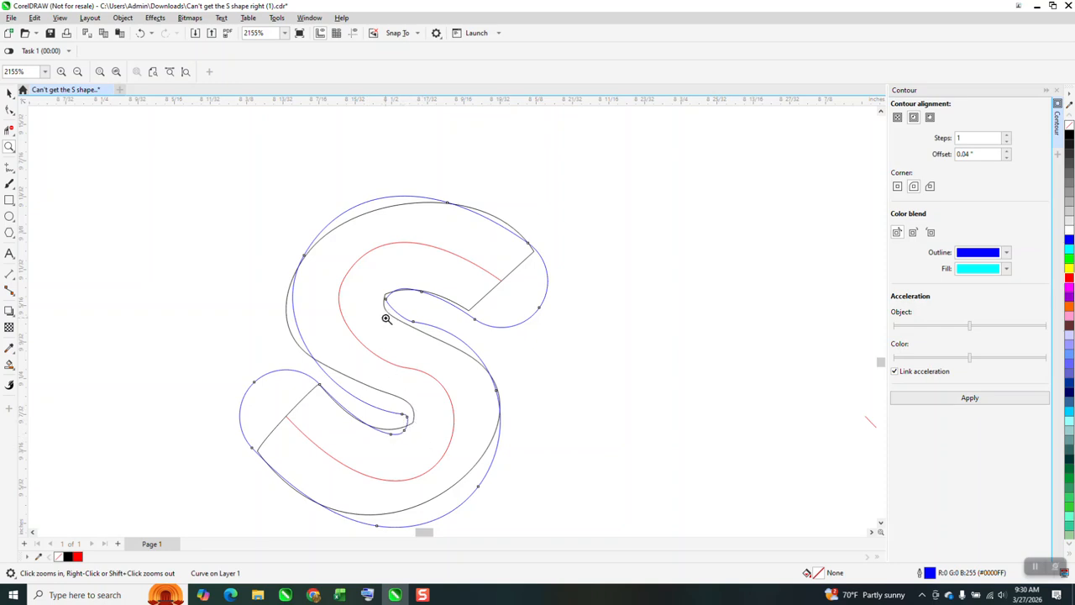
{"action": "left_click", "coordinate": [141, 34]}
- Draw two straight 2-point lines about 0.11 inch tall up the middle of both legs of the A in WASH
{"action": "scroll", "coordinate": [416, 419], "scroll_direction": "down", "scroll_amount": 3}
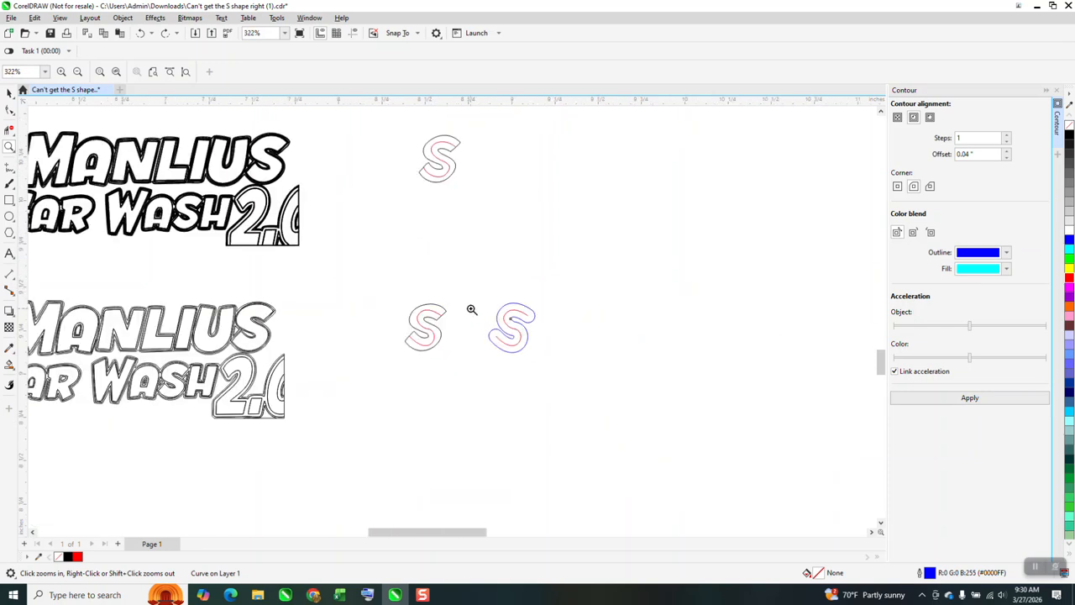
{"action": "scroll", "coordinate": [471, 310], "scroll_direction": "down", "scroll_amount": 1}
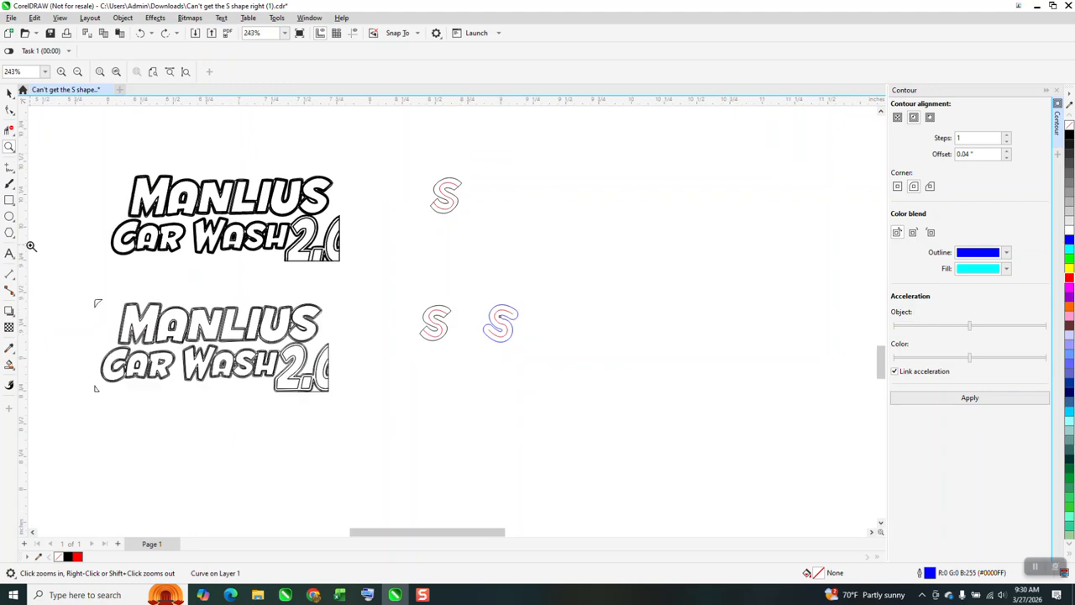
{"action": "left_click_drag", "start_coordinate": [173, 326], "coordinate": [293, 418]}
{"action": "scroll", "coordinate": [409, 308], "scroll_direction": "down", "scroll_amount": 7}
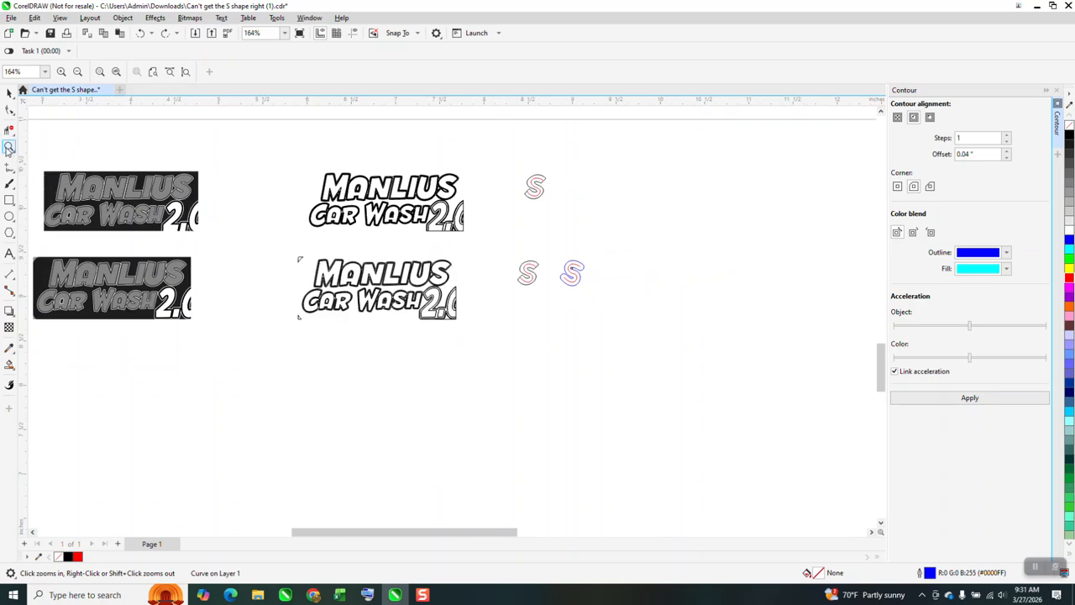
{"action": "left_click_drag", "start_coordinate": [356, 282], "coordinate": [456, 337]}
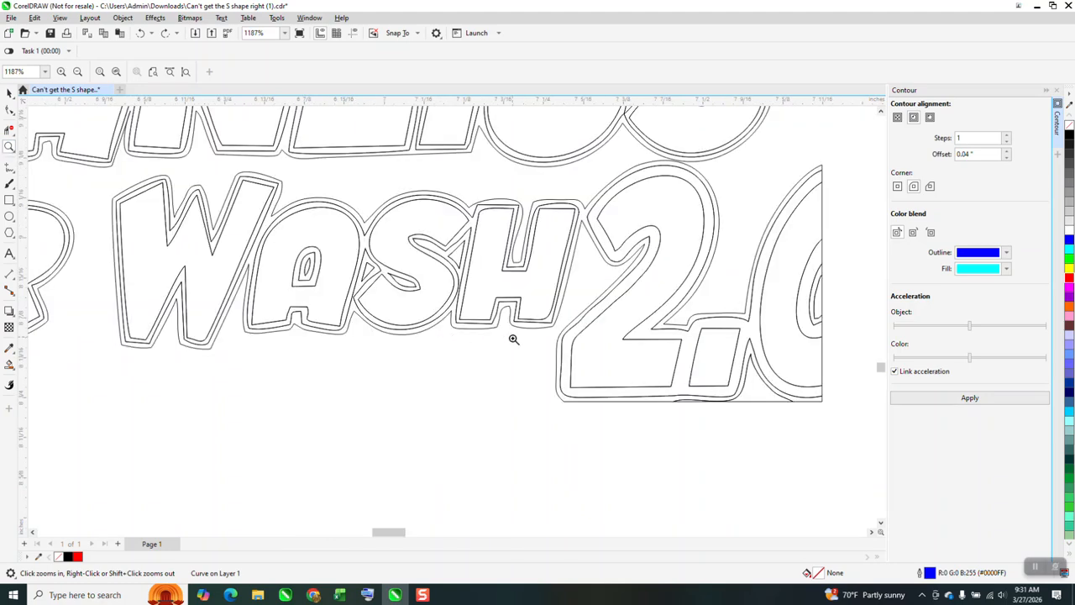
{"action": "scroll", "coordinate": [315, 288], "scroll_direction": "down", "scroll_amount": 2}
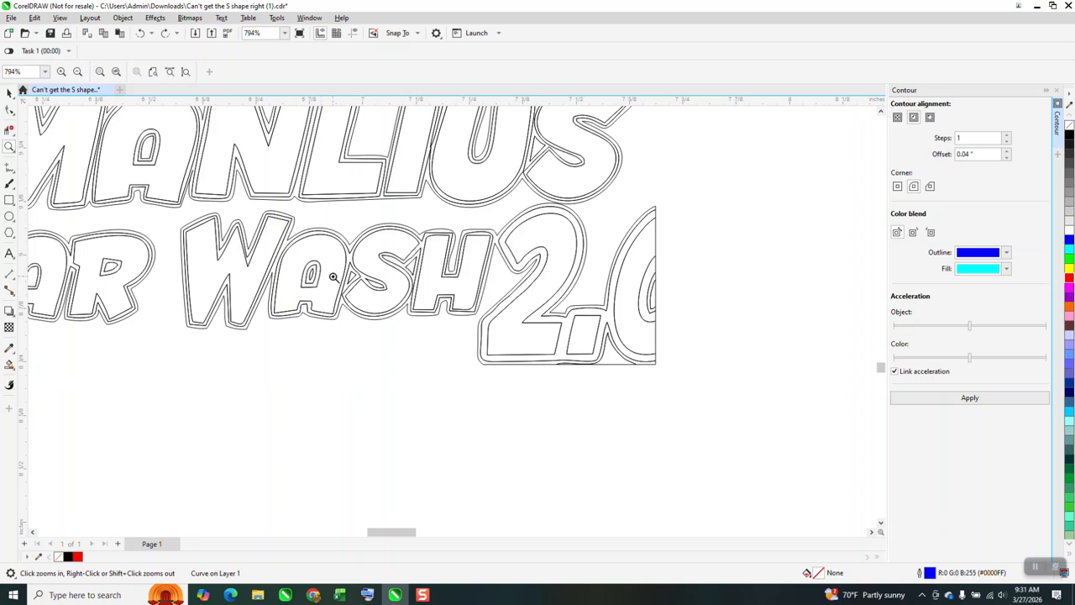
{"action": "left_click", "coordinate": [11, 171]}
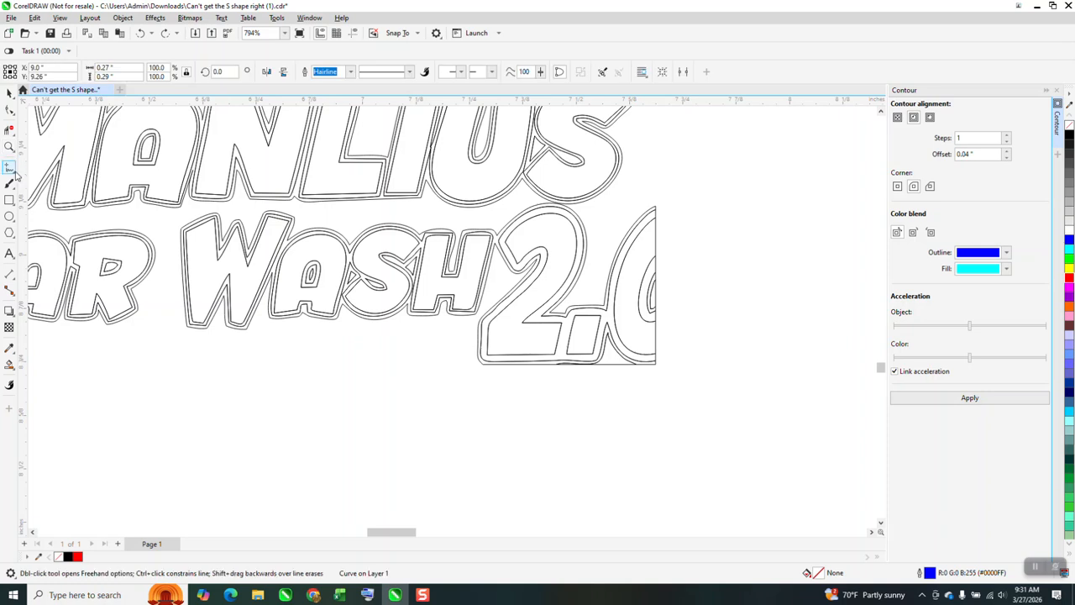
{"action": "left_click", "coordinate": [15, 174]}
{"action": "left_click", "coordinate": [47, 180]}
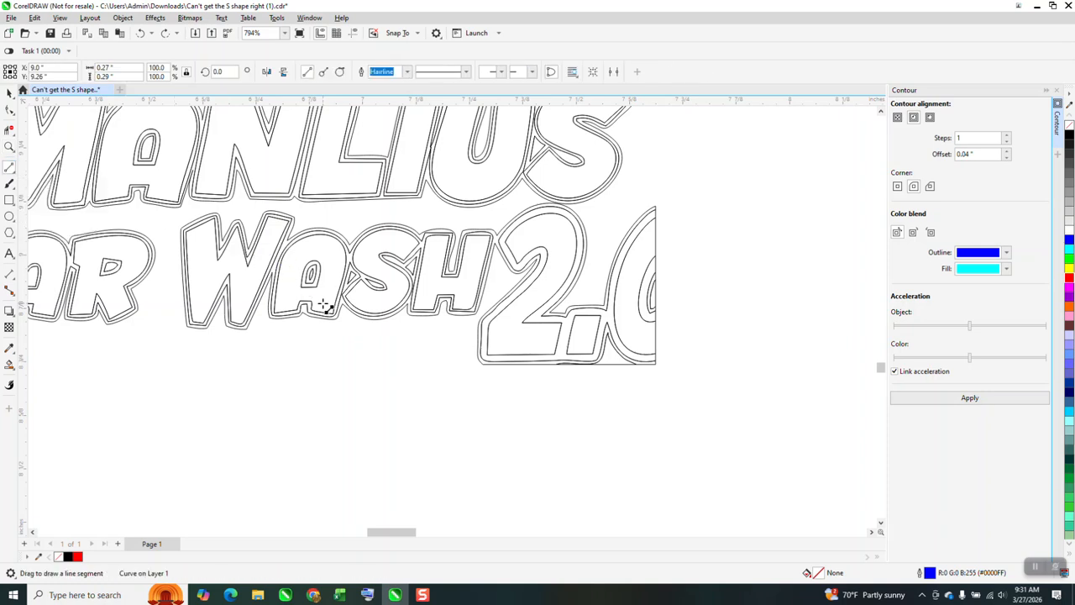
{"action": "left_click_drag", "start_coordinate": [324, 313], "coordinate": [333, 267]}
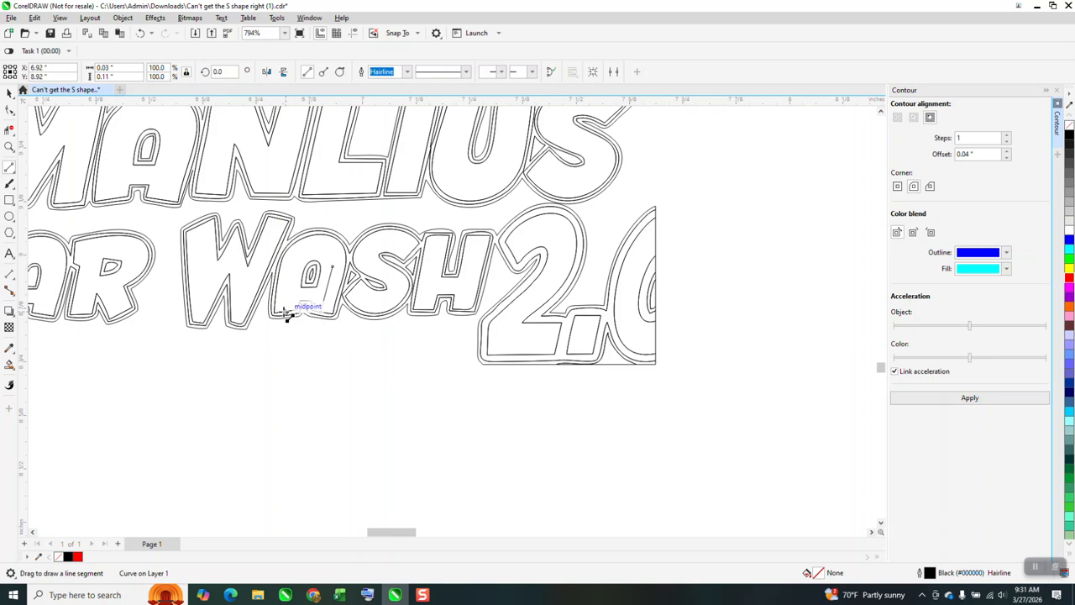
{"action": "left_click_drag", "start_coordinate": [285, 312], "coordinate": [290, 263]}
- Connect the upper ends of the two leg lines in the A with an arched 3-point curve
{"action": "left_click", "coordinate": [12, 170]}
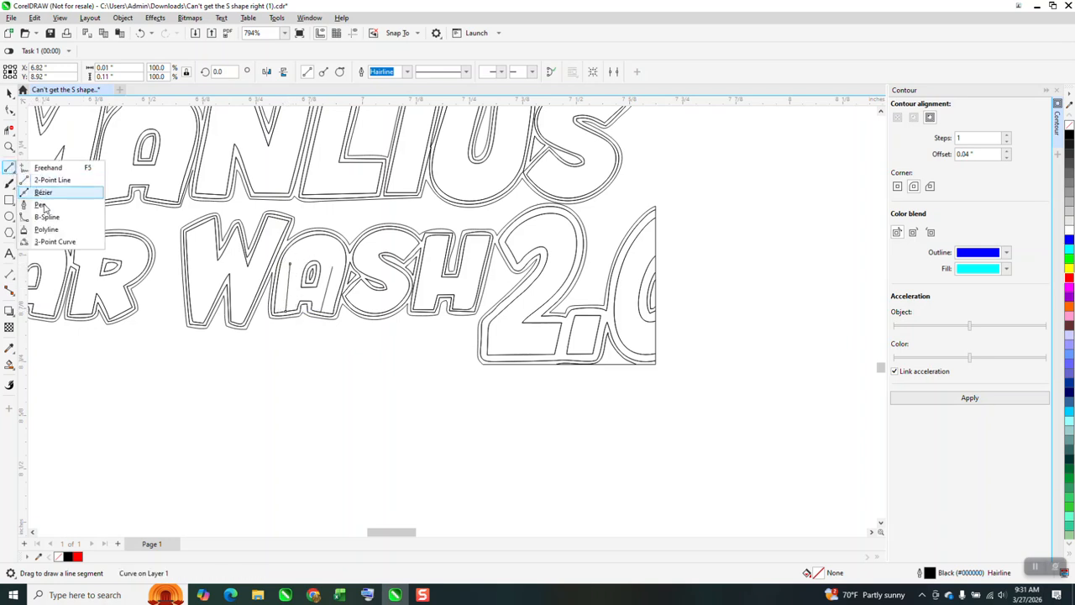
{"action": "left_click", "coordinate": [72, 242]}
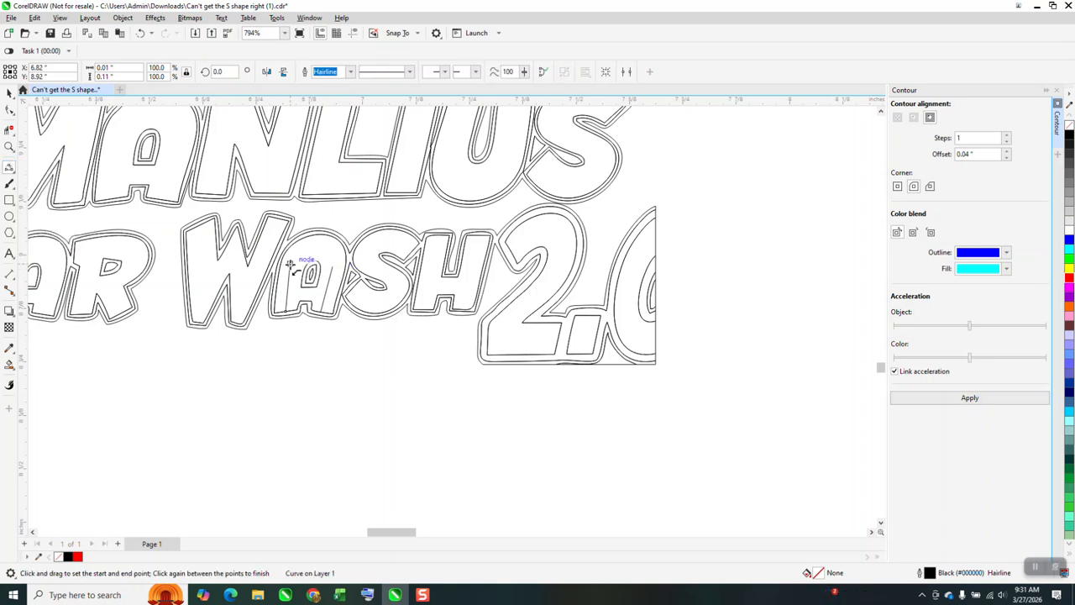
{"action": "left_click_drag", "start_coordinate": [289, 265], "coordinate": [329, 267]}
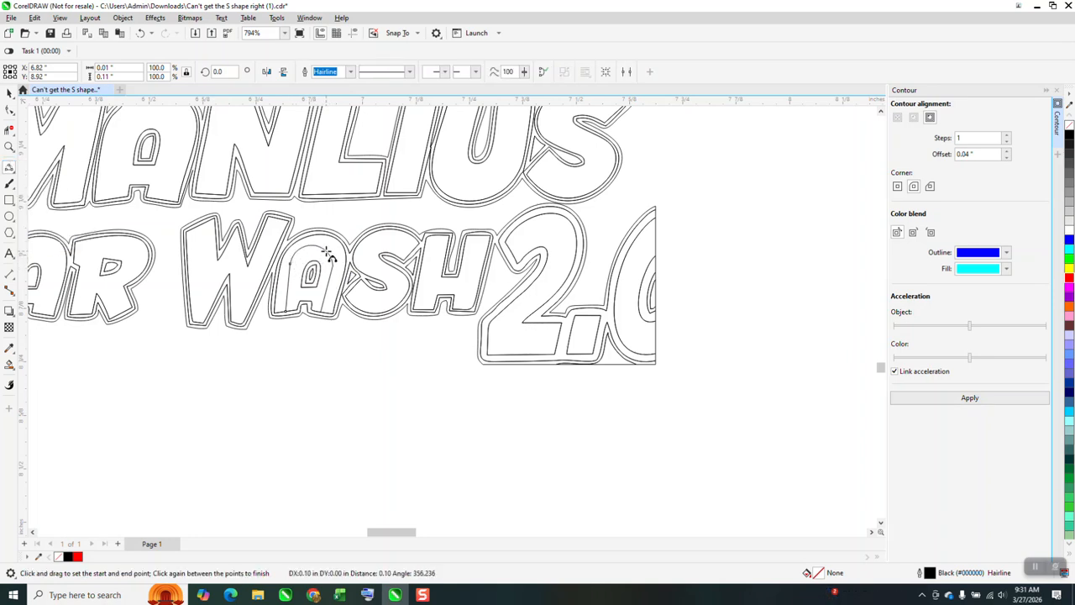
{"action": "left_click", "coordinate": [327, 252]}
- Select the arched curve and the remaining separate leg line inside the A and combine them into one curve
{"action": "left_click", "coordinate": [9, 147]}
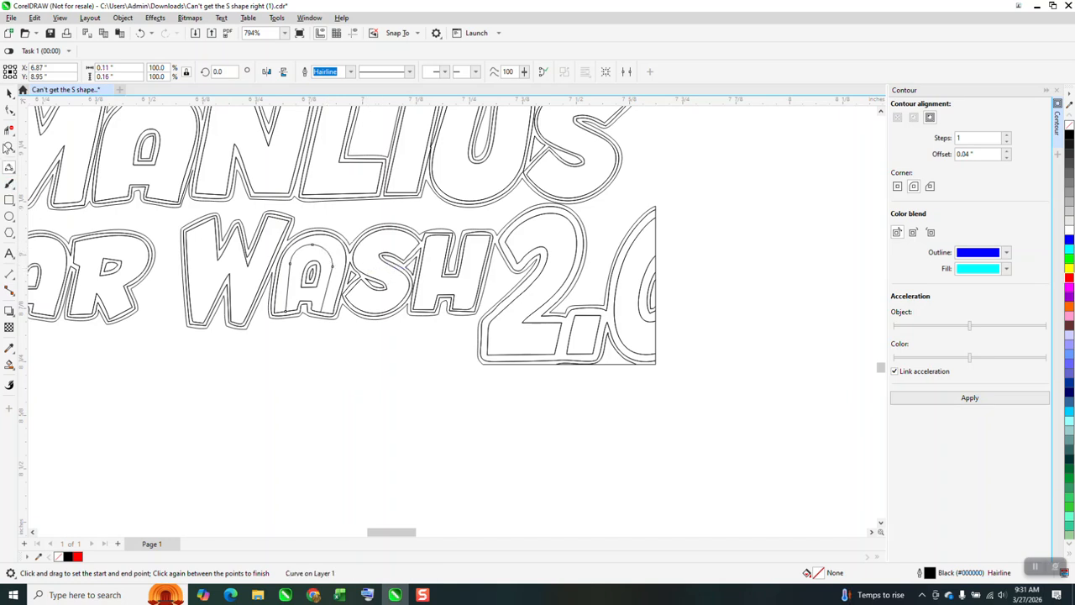
{"action": "left_click_drag", "start_coordinate": [259, 220], "coordinate": [487, 380]}
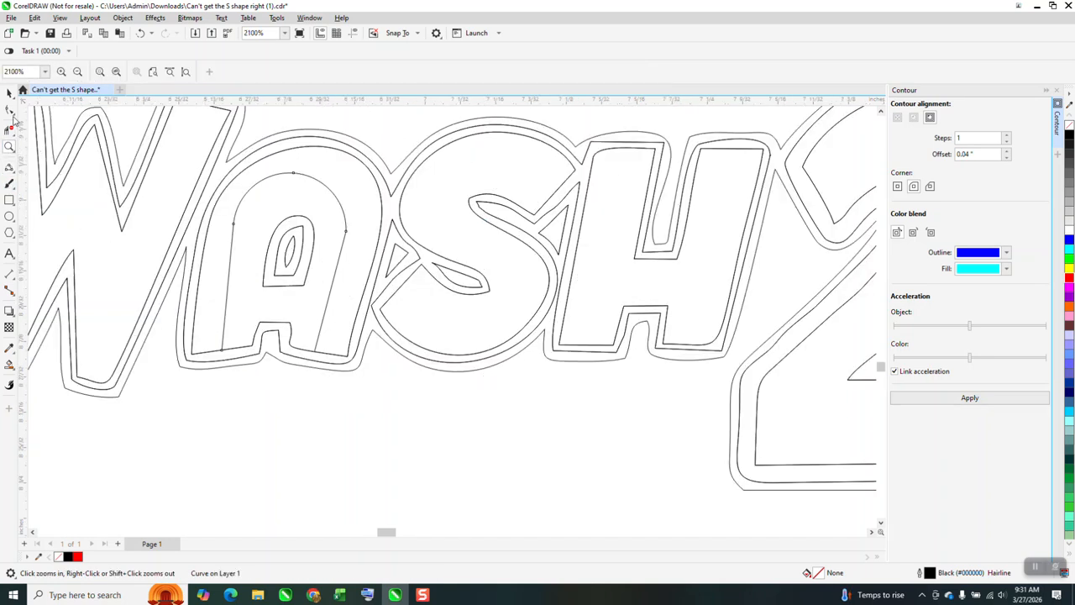
{"action": "key", "text": "F10"}
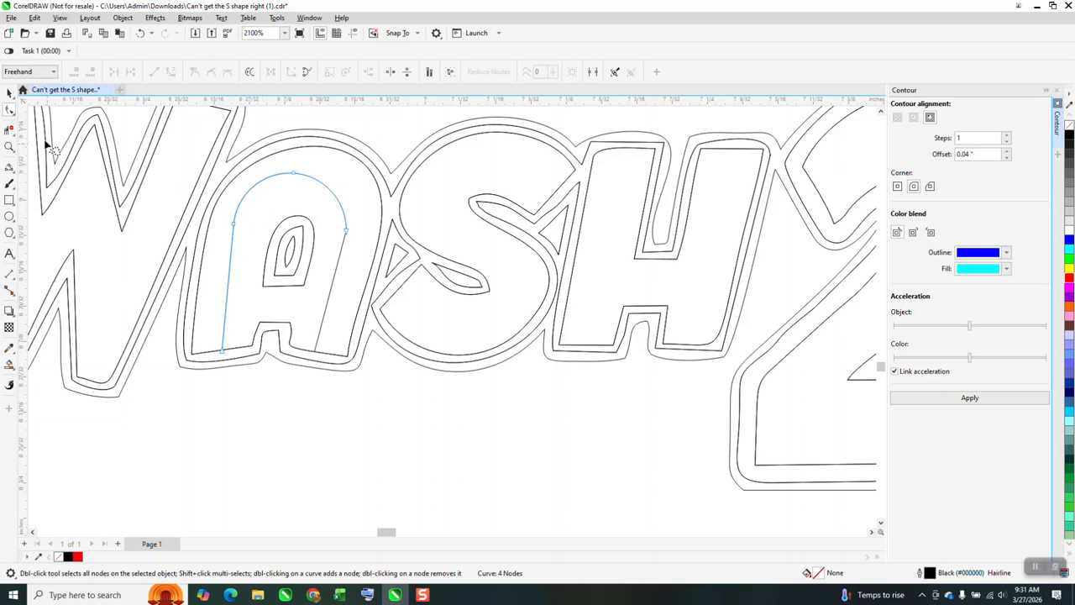
{"action": "left_click", "coordinate": [10, 93]}
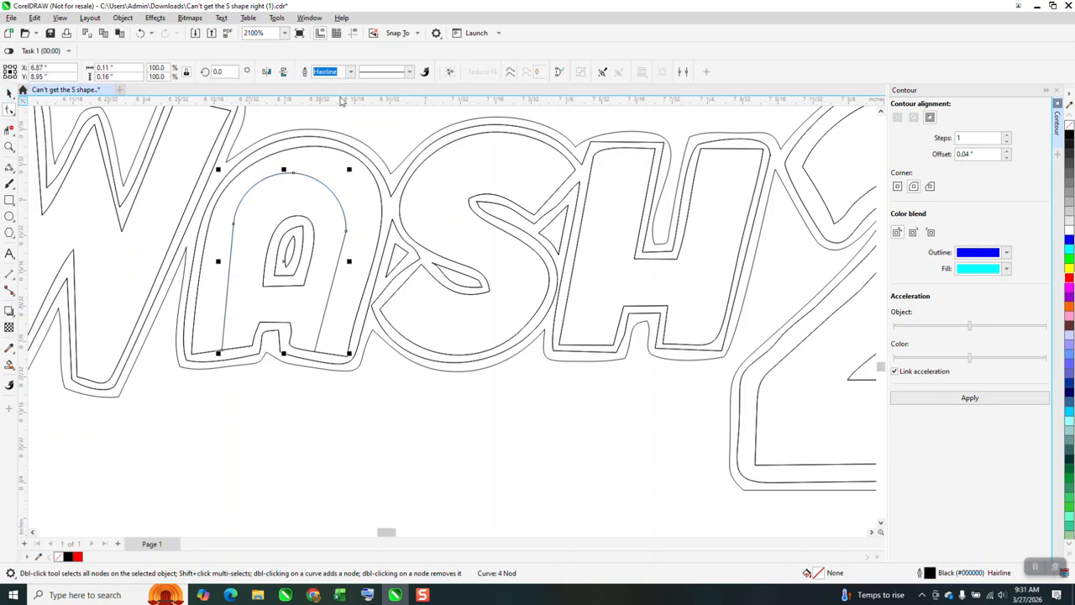
{"action": "left_click_drag", "start_coordinate": [384, 458], "coordinate": [192, 143]}
{"action": "left_click", "coordinate": [328, 71]}
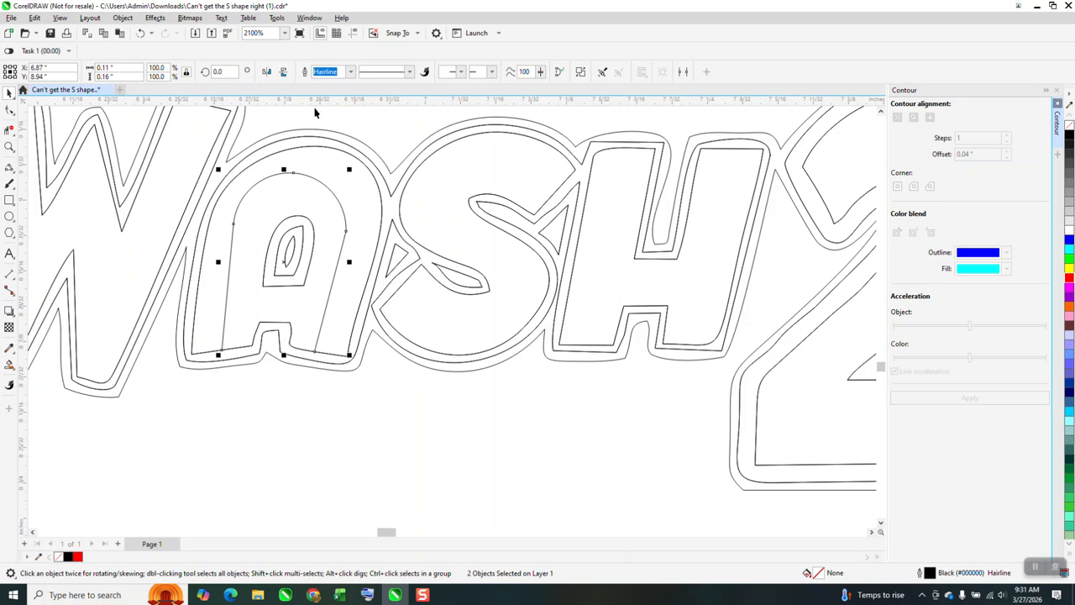
- Try smoothing the A centreline where the arch meets its right leg with the Smooth tool, and undo the stroke
{"action": "left_click", "coordinate": [13, 120]}
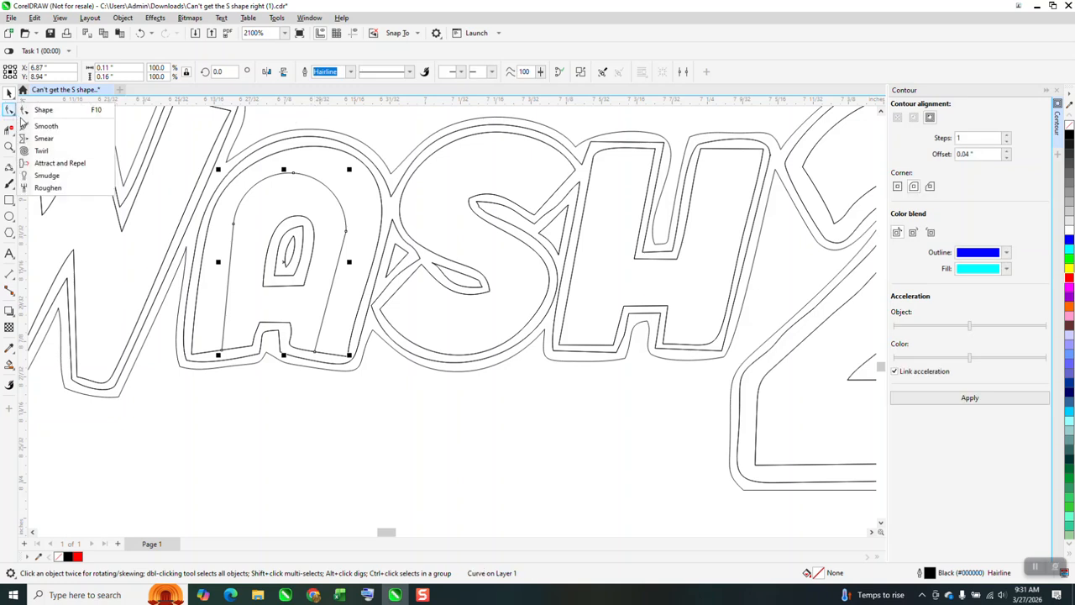
{"action": "left_click", "coordinate": [42, 125]}
{"action": "mouse_move", "coordinate": [346, 237]}
{"action": "left_mouse_down"}
{"action": "mouse_move", "coordinate": [398, 269]}
{"action": "mouse_move", "coordinate": [332, 243]}
{"action": "mouse_move", "coordinate": [342, 241]}
{"action": "mouse_move", "coordinate": [162, 117]}
{"action": "left_mouse_up"}
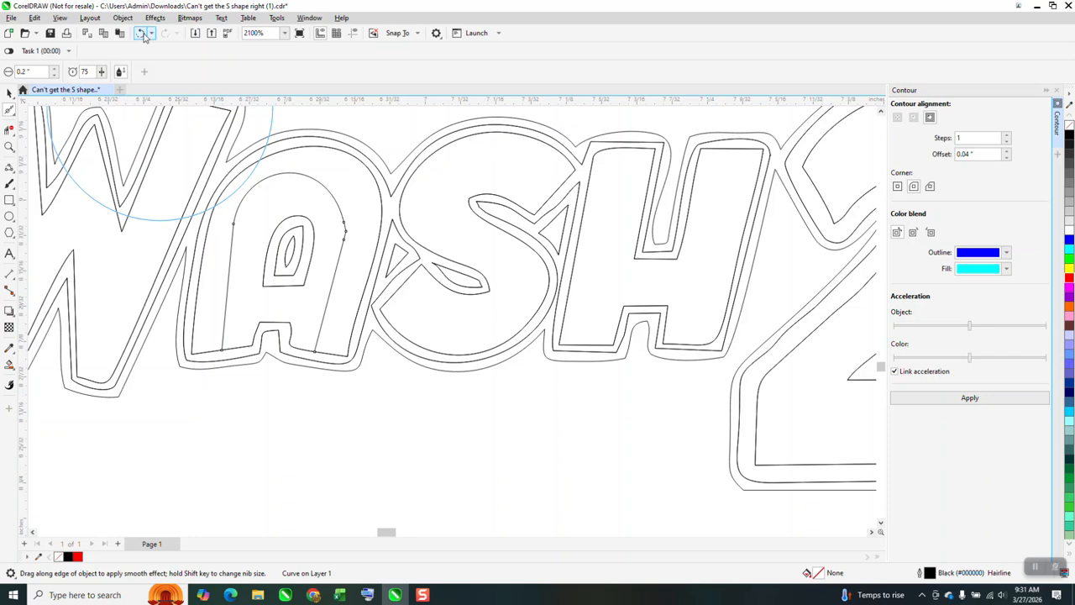
{"action": "key", "text": "ctrl+z"}
{"action": "scroll", "coordinate": [386, 290], "scroll_direction": "down", "scroll_amount": 2}
{"action": "scroll", "coordinate": [386, 290], "scroll_direction": "down", "scroll_amount": 5}
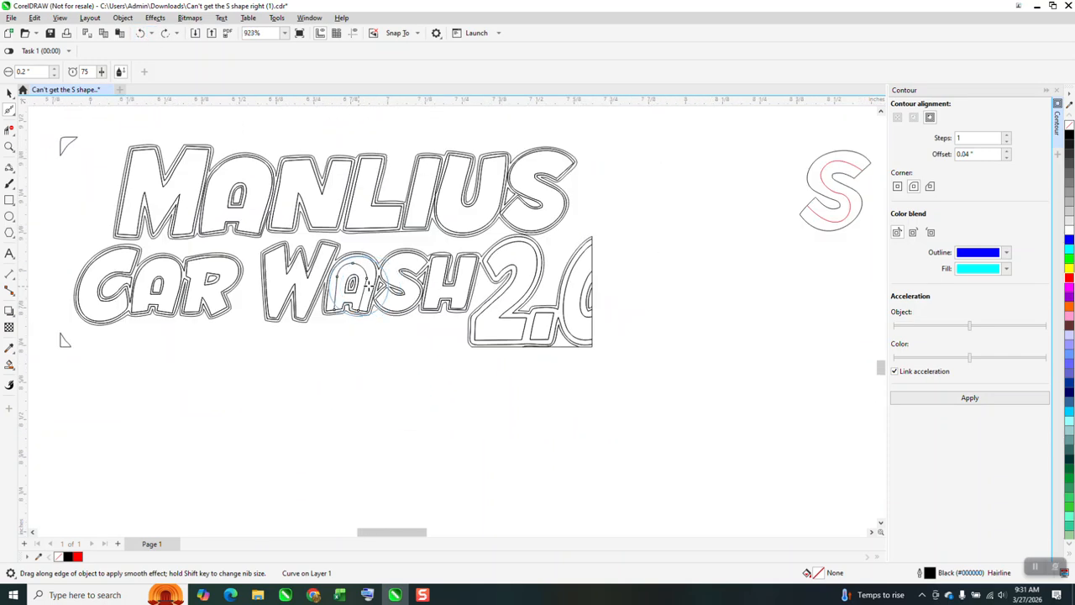